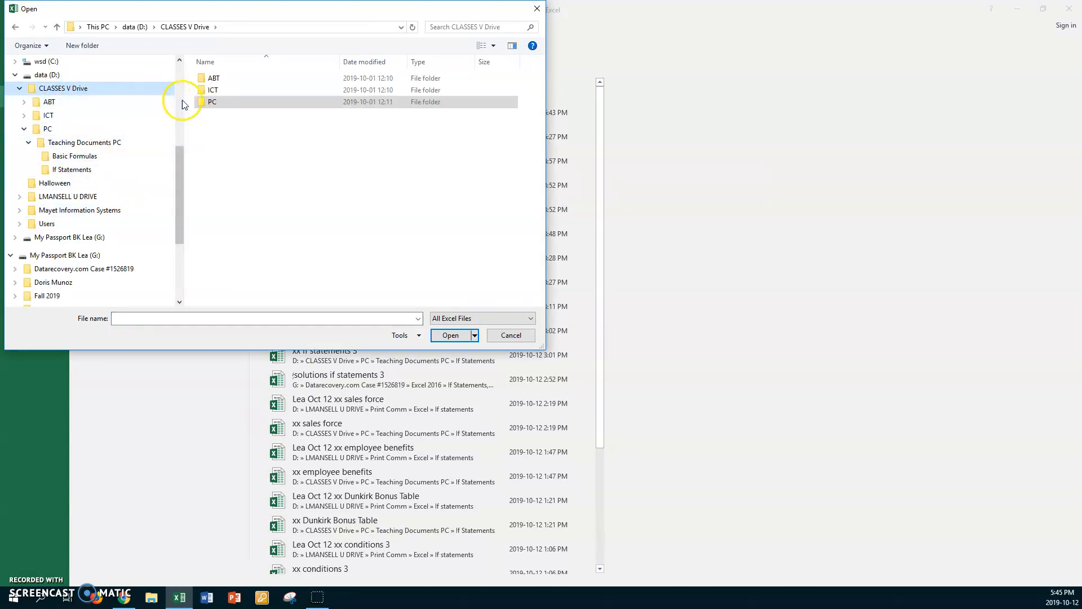
Step: Open the xx grading scale workbook from the PC > Teaching Documents PC > If Statements folder
double_click(204, 102)
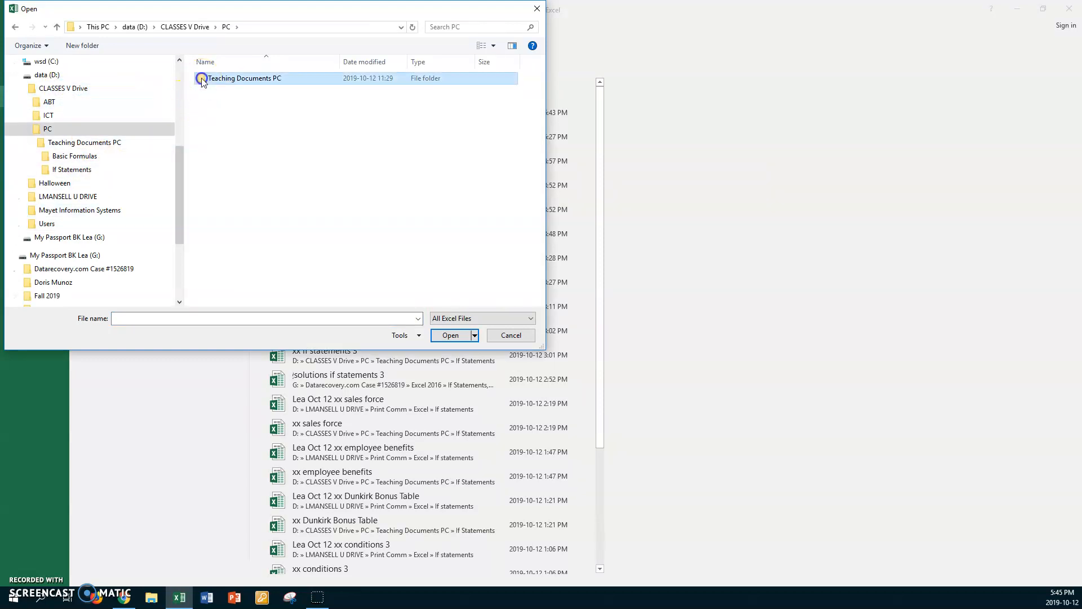
double_click(202, 78)
double_click(201, 90)
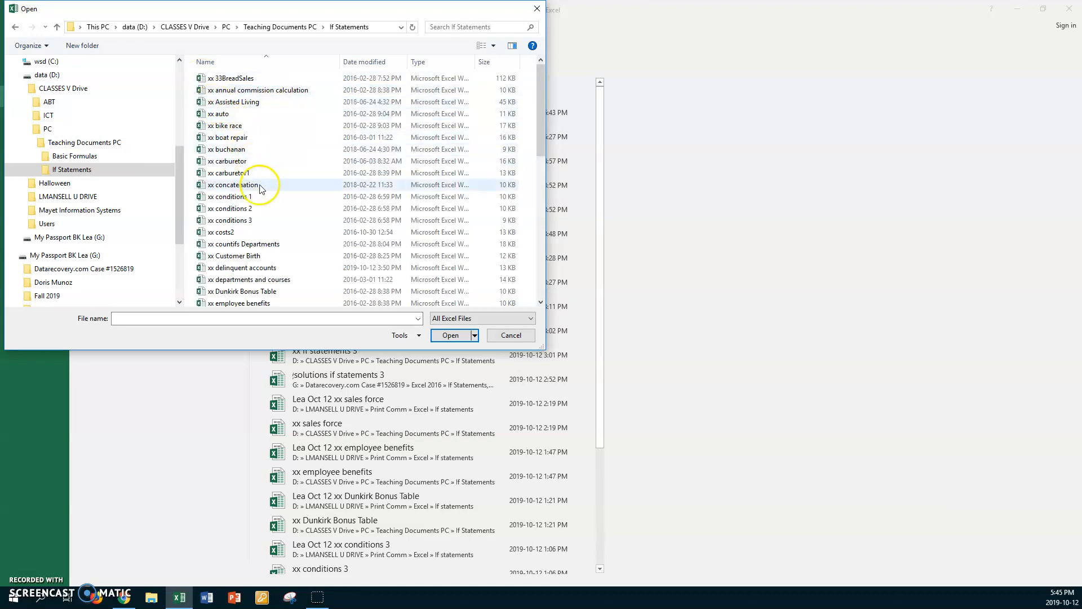
scroll(253, 197, "down", 2)
left_click(248, 242)
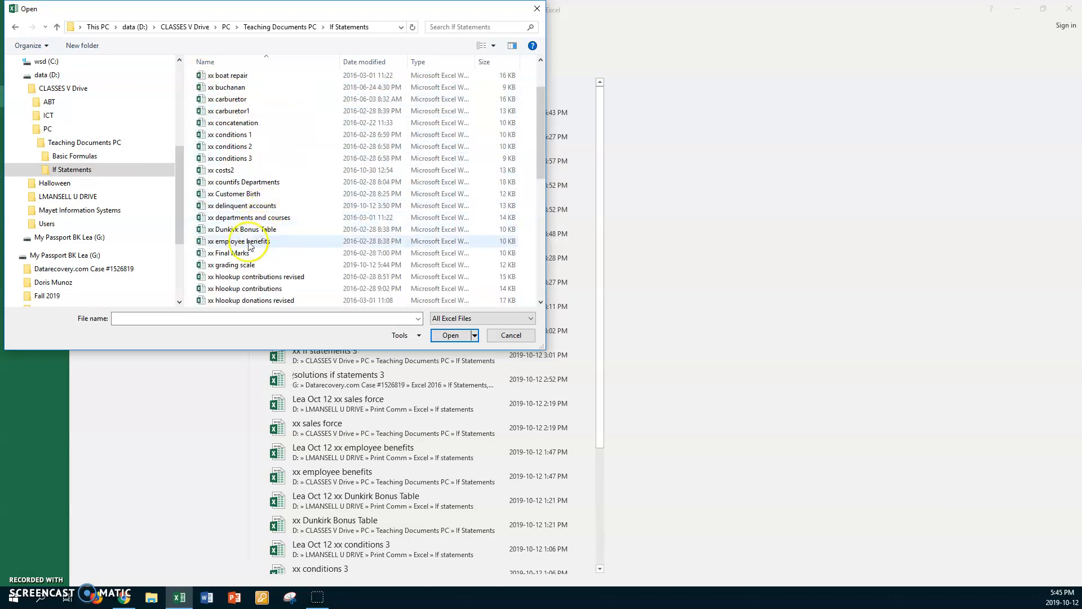
double_click(203, 266)
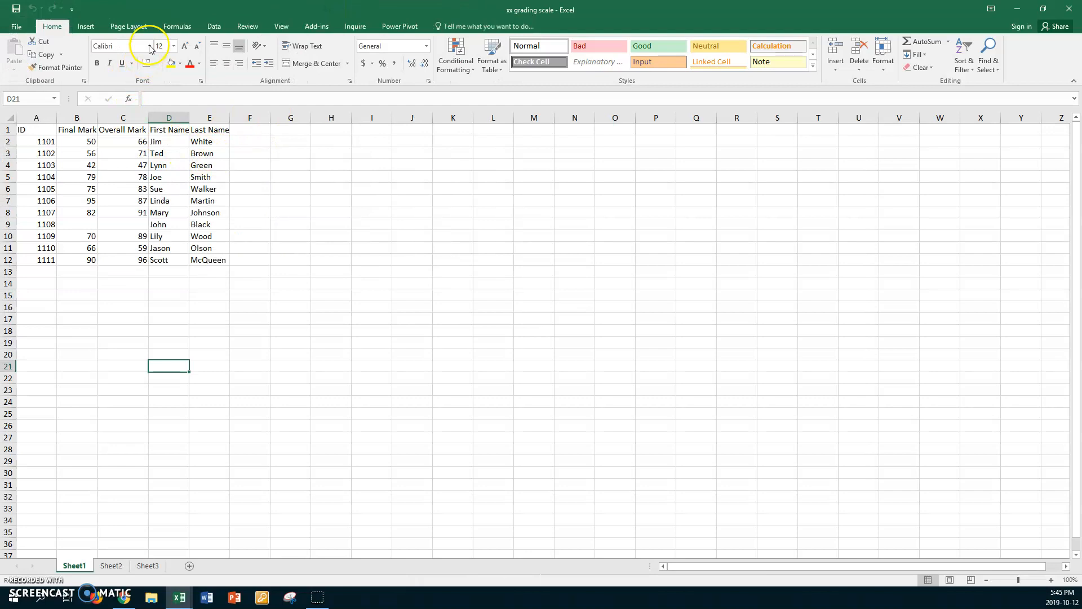
Step: Start saving a copy of the workbook and choose the Print Comm > Excel > If statements folder as its location
left_click(16, 27)
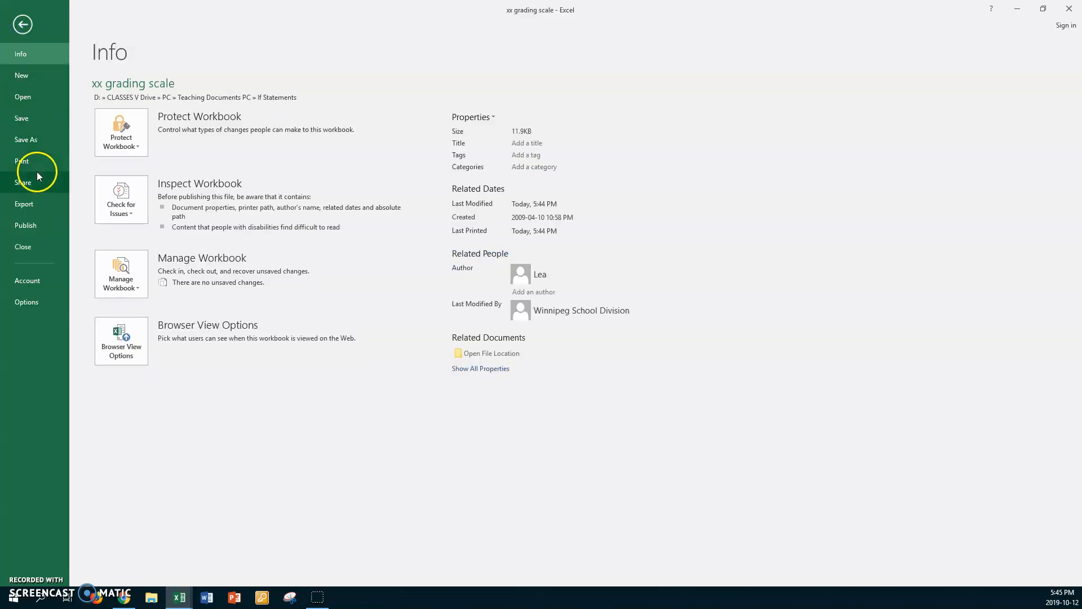
left_click(29, 139)
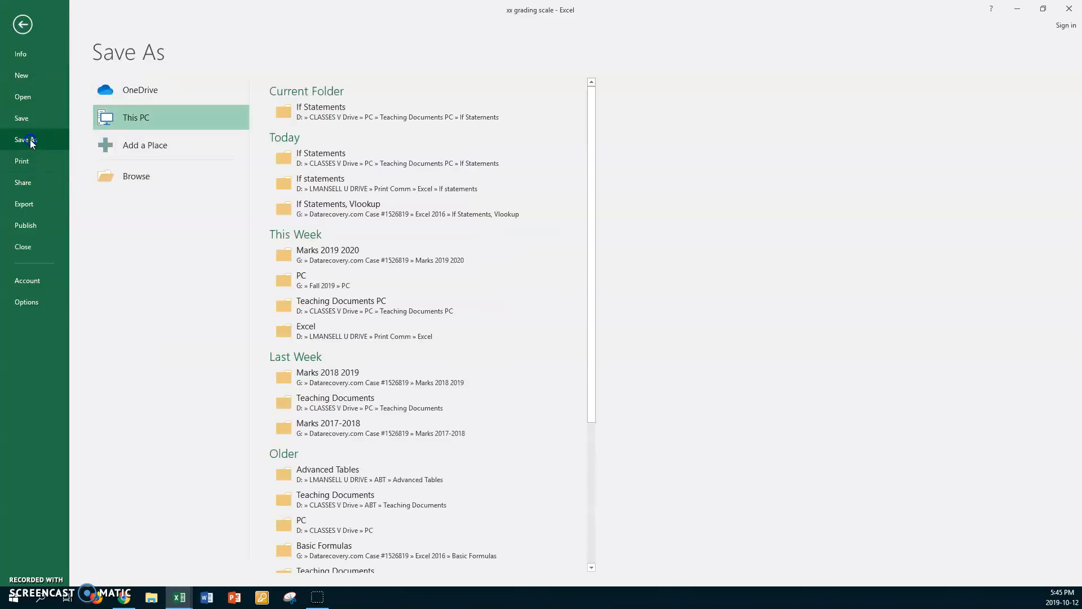
left_click(137, 176)
left_click(77, 170)
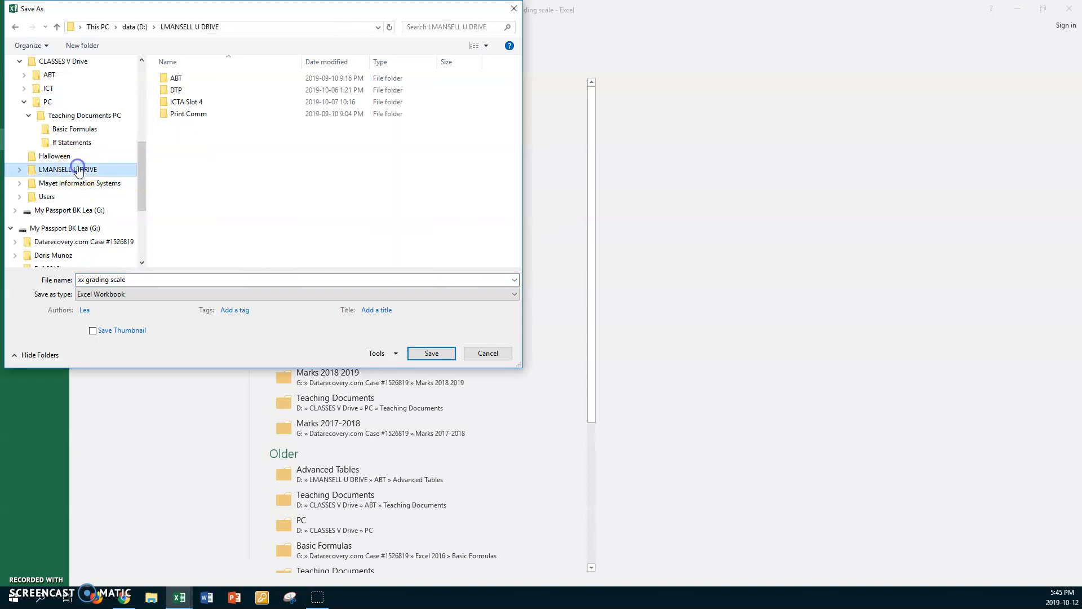
double_click(165, 113)
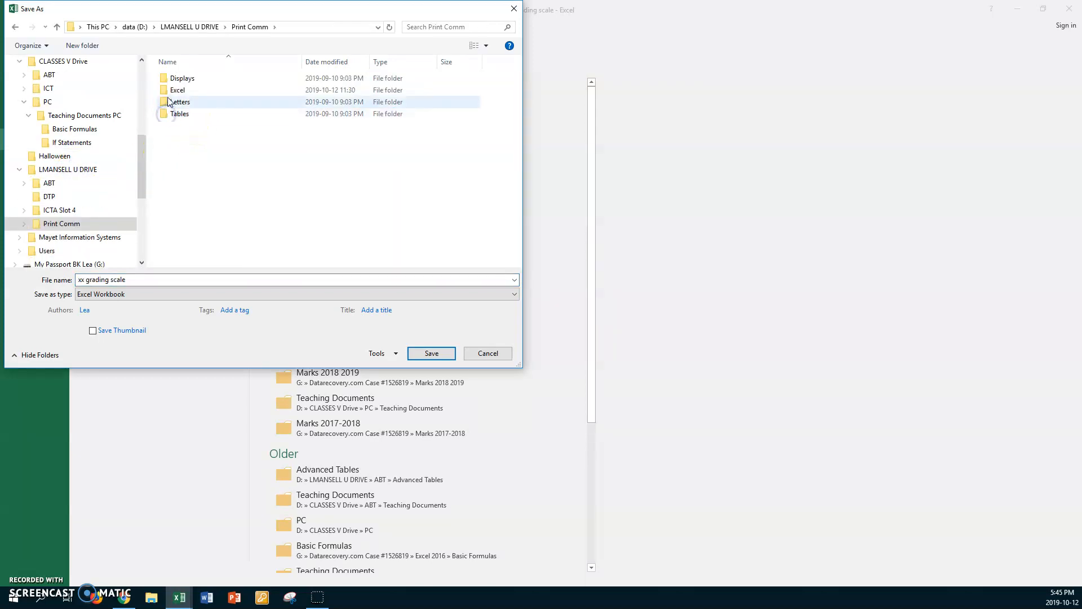
double_click(165, 90)
double_click(165, 90)
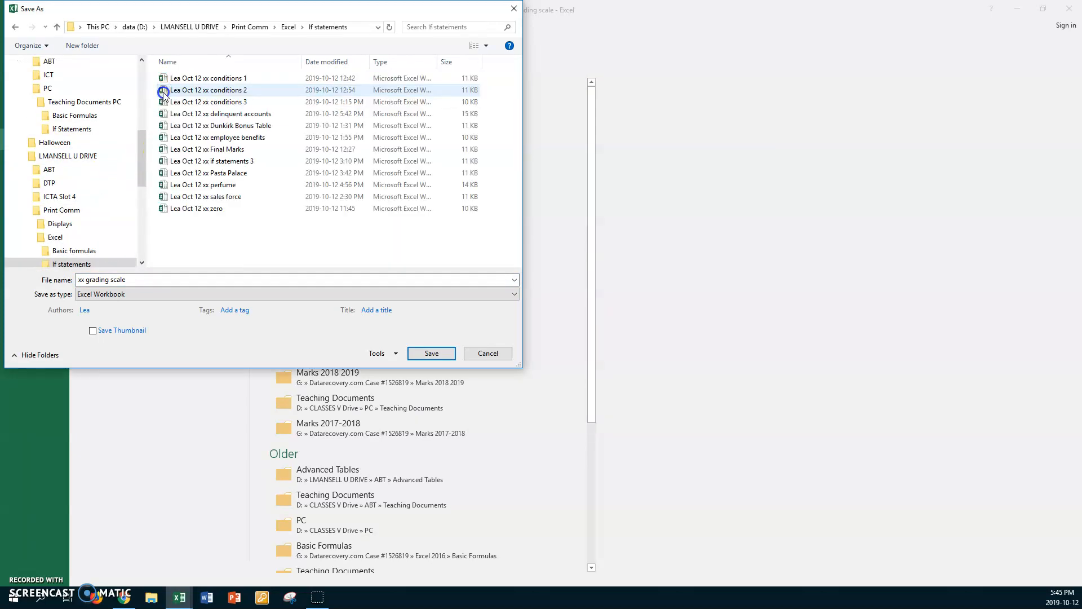
Step: Put the student's first name and "Oct 12" before "xx grading scale" in the file name and save the copy
left_click(152, 280)
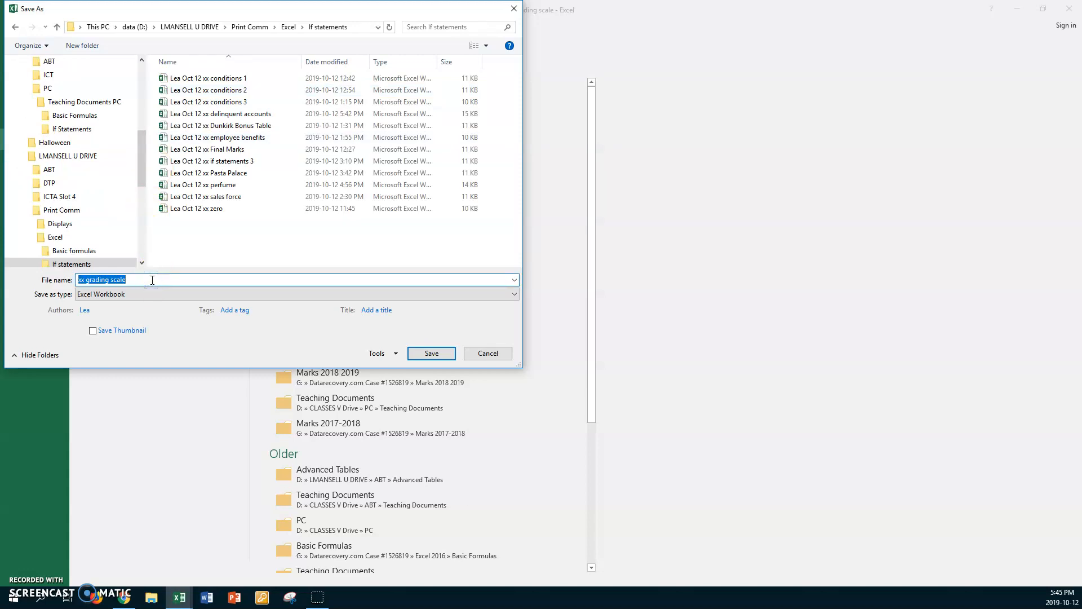
key("Home")
type("Lea Oct 12")
left_click(432, 352)
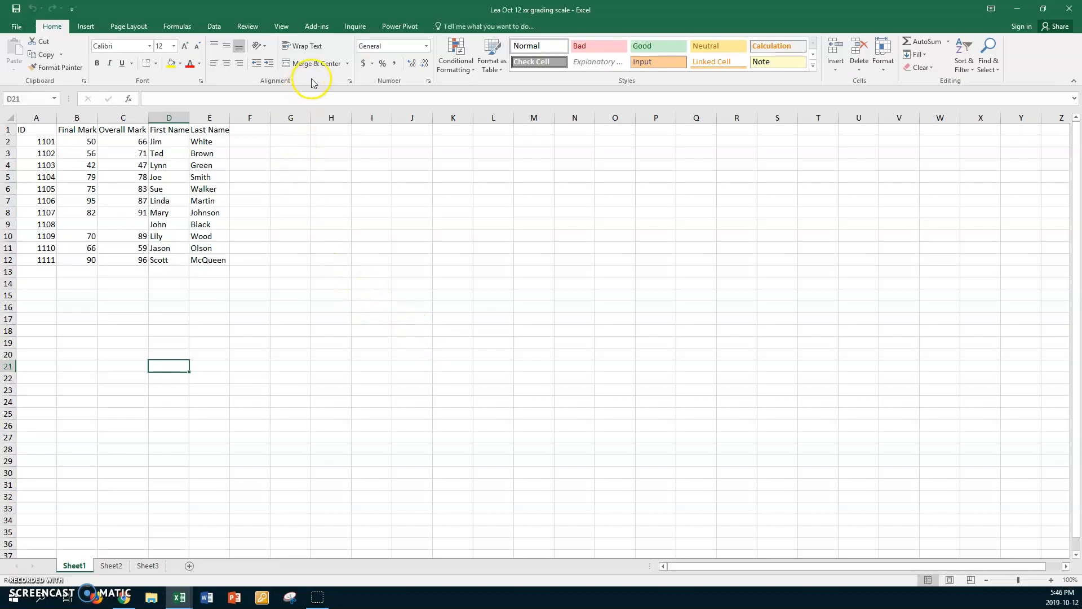
Step: Set the zoom of Sheet1 to a custom 150%
left_click(283, 27)
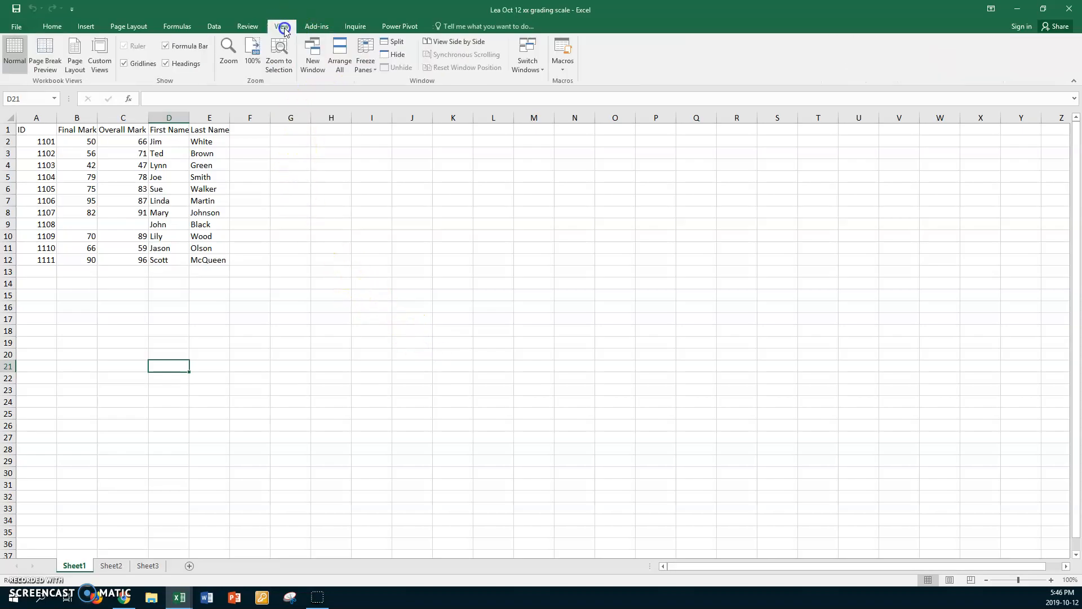
left_click(228, 52)
left_click(288, 313)
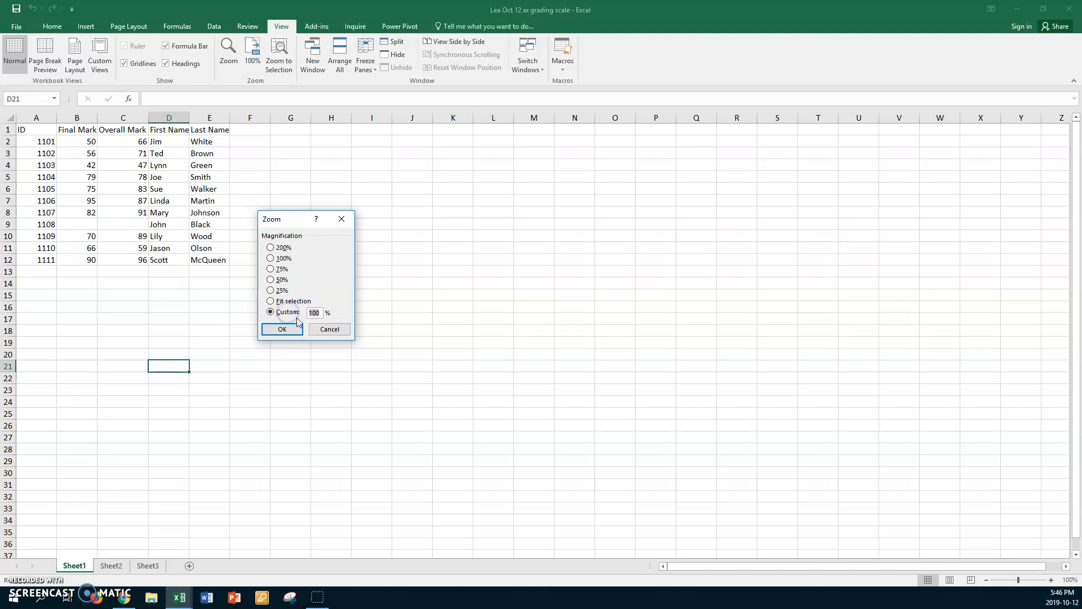
type("150")
key("Return")
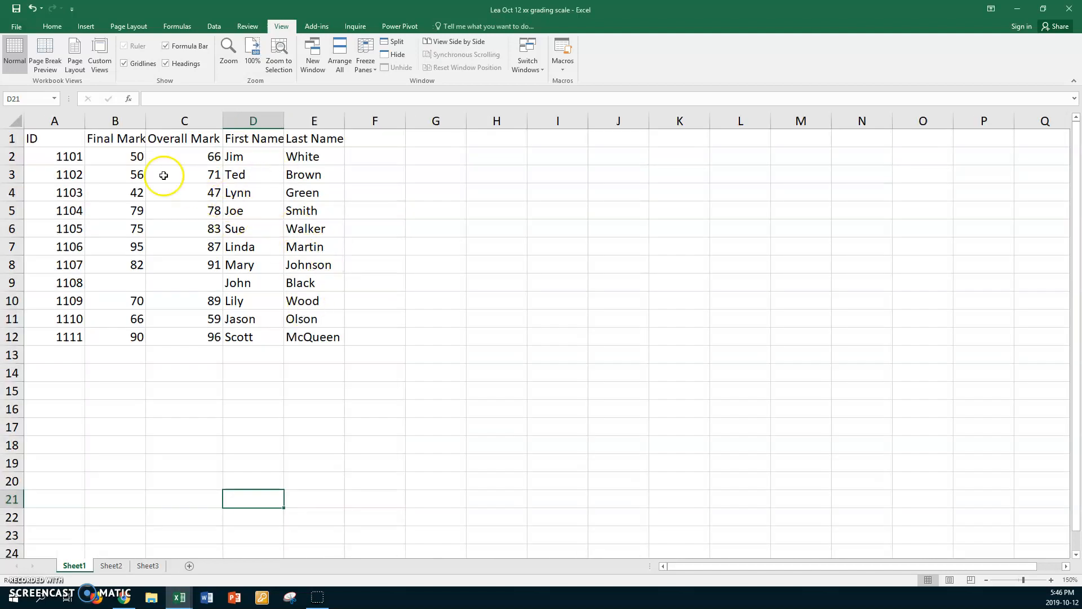
Step: Examine the Final Mark and Overall Mark cells in rows 2 and 9
left_click(121, 156)
left_click(169, 156)
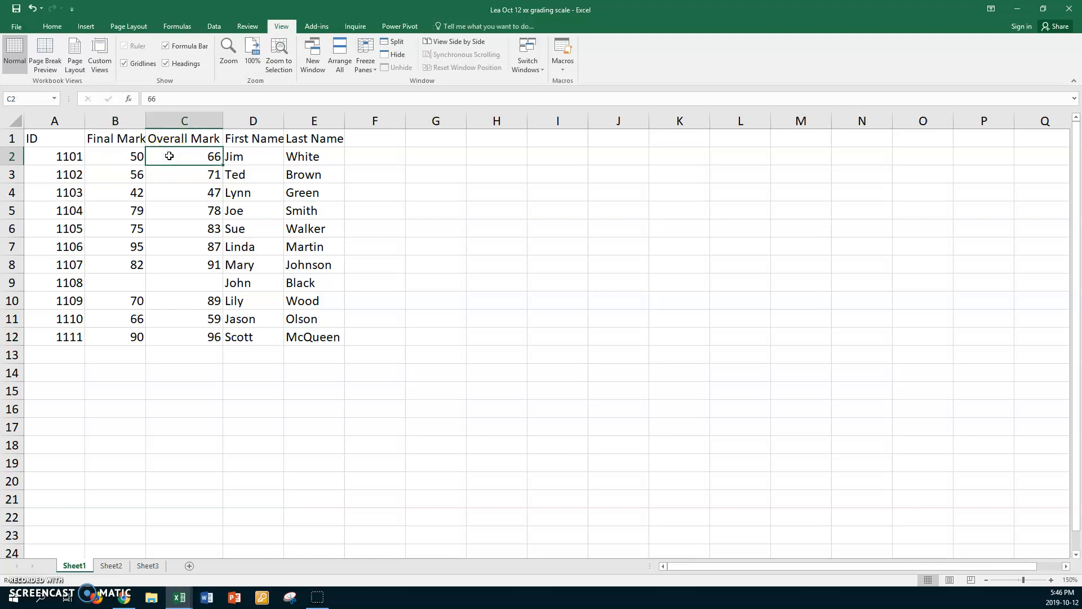
left_click(164, 282)
left_click(124, 282)
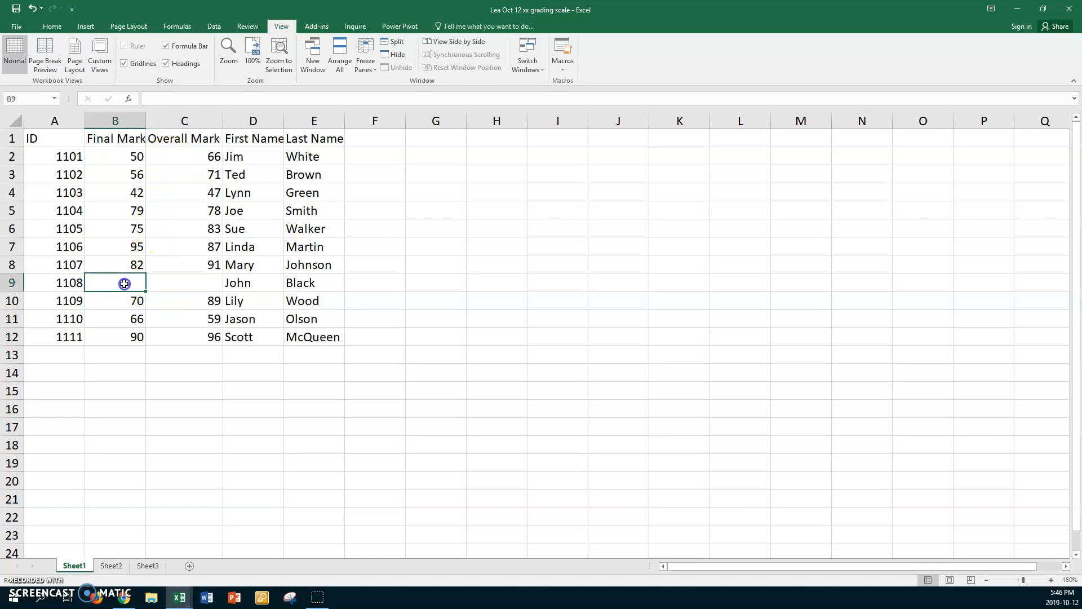
left_click(181, 281)
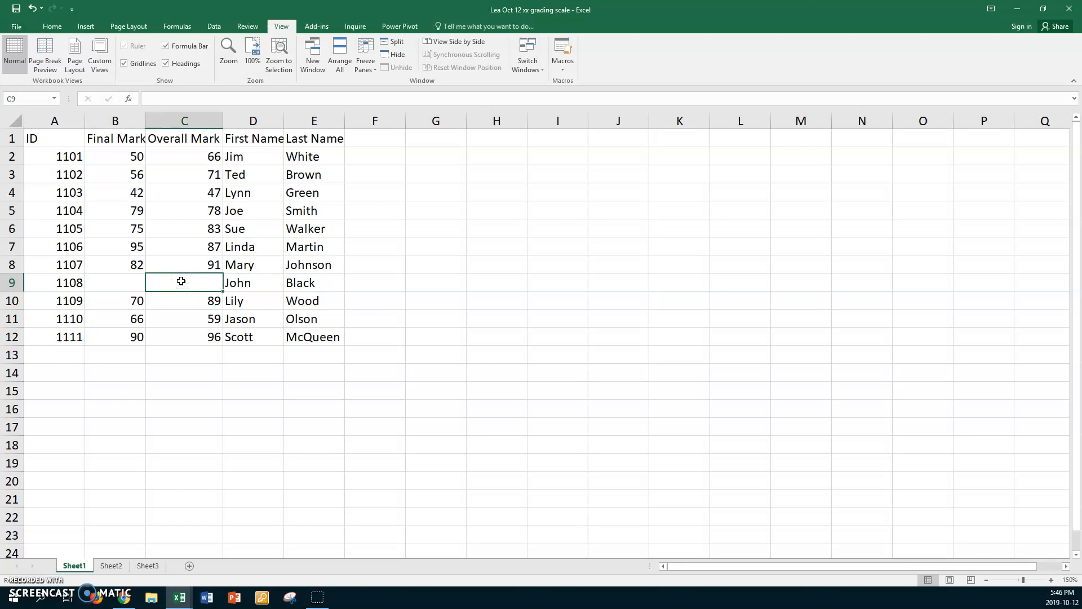
Step: Rename Sheet1 as Marks and Sheet2 as Grading Scale
left_click(82, 565)
type("Marks")
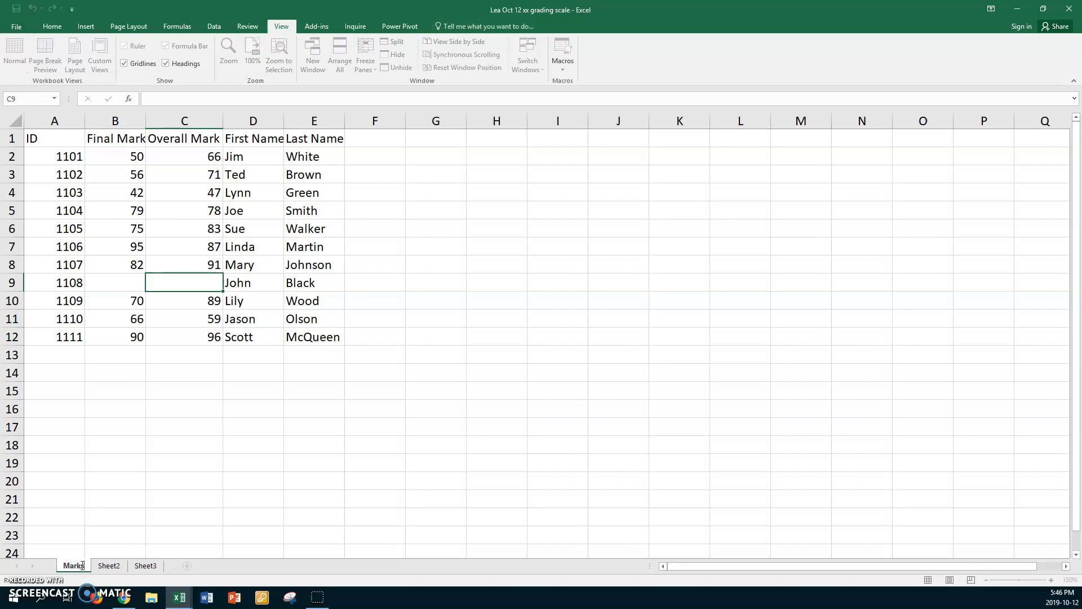
left_click(107, 565)
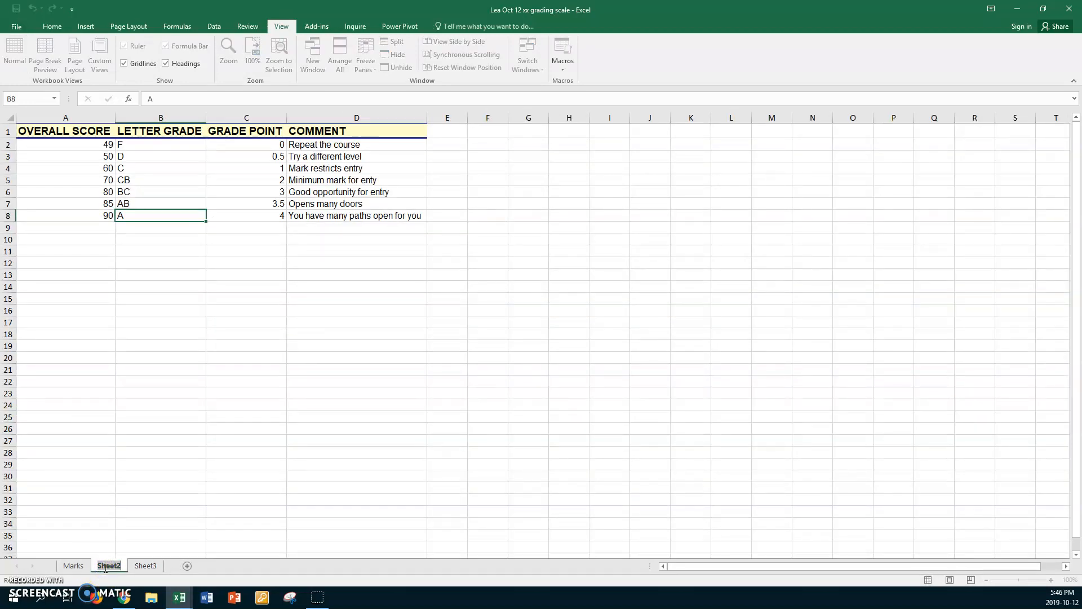
type("Grading Scal")
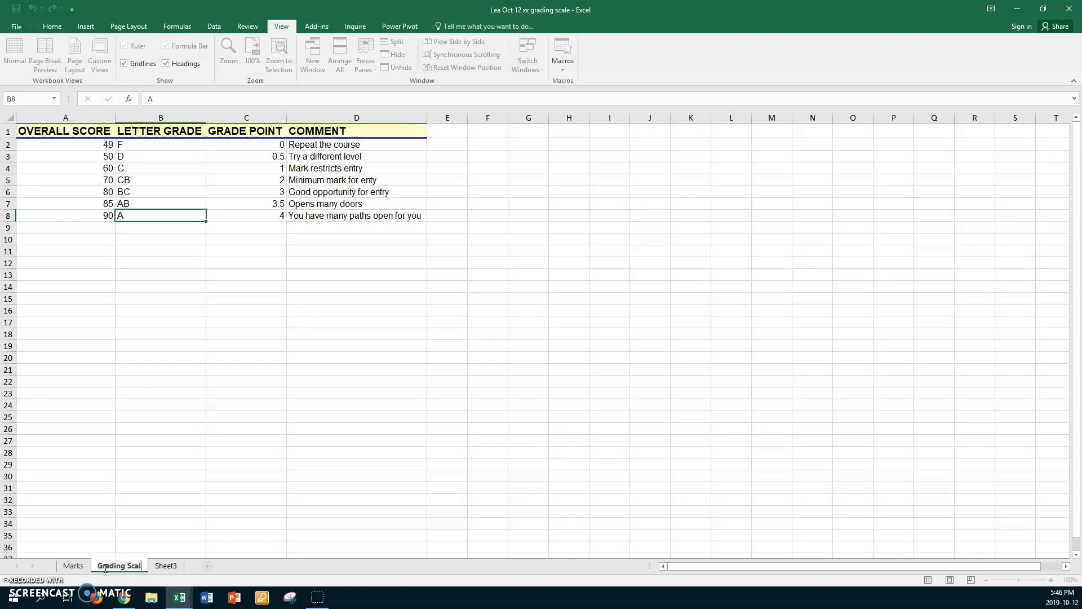
type("e")
key("Return")
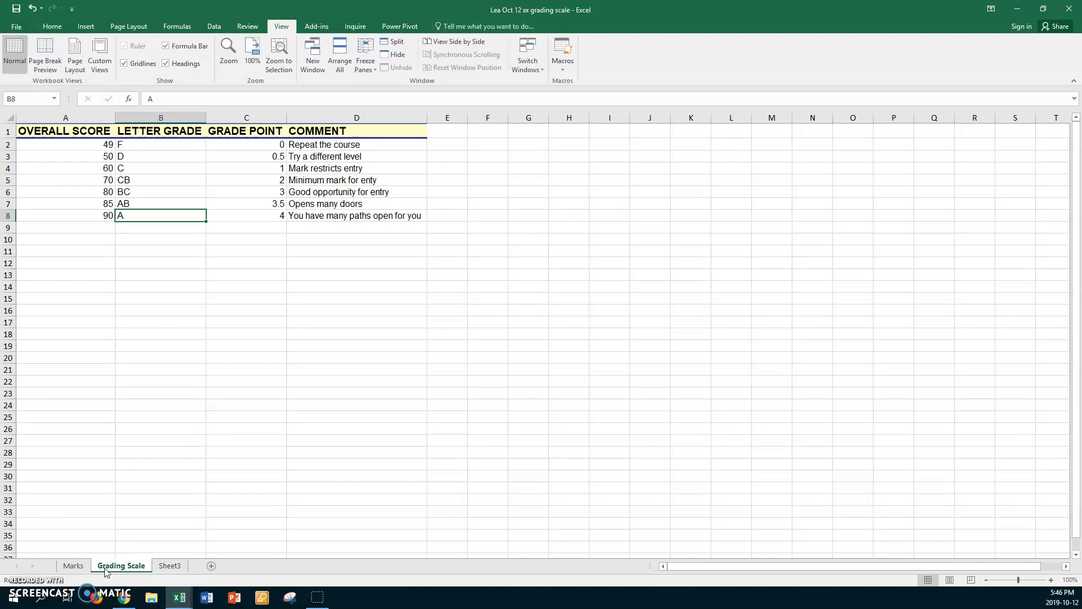
Step: Set the zoom of the Grading Scale sheet to a custom 150%
left_click(228, 50)
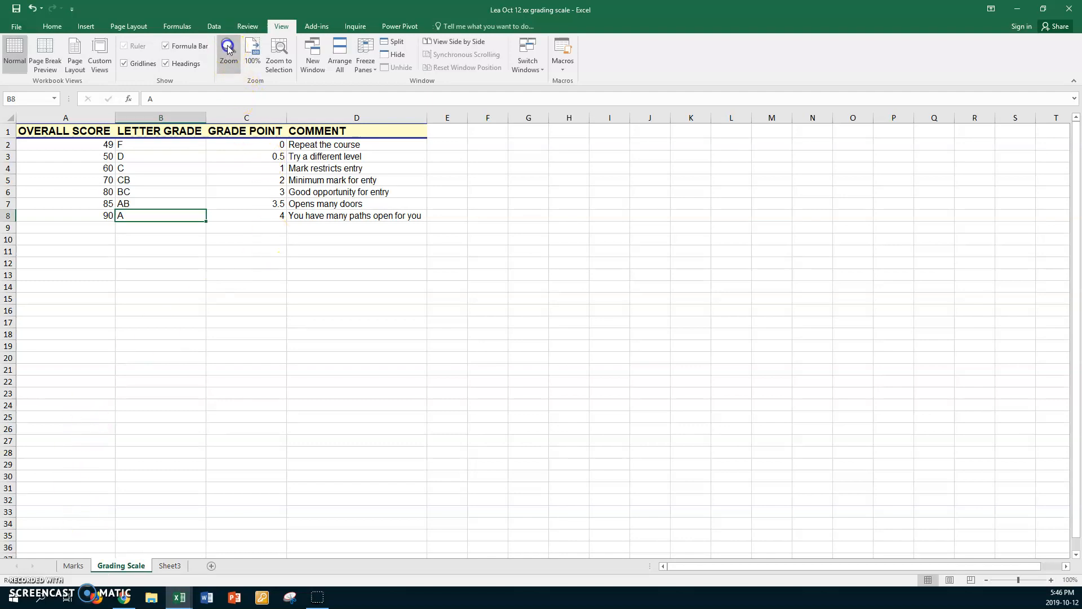
left_click(284, 312)
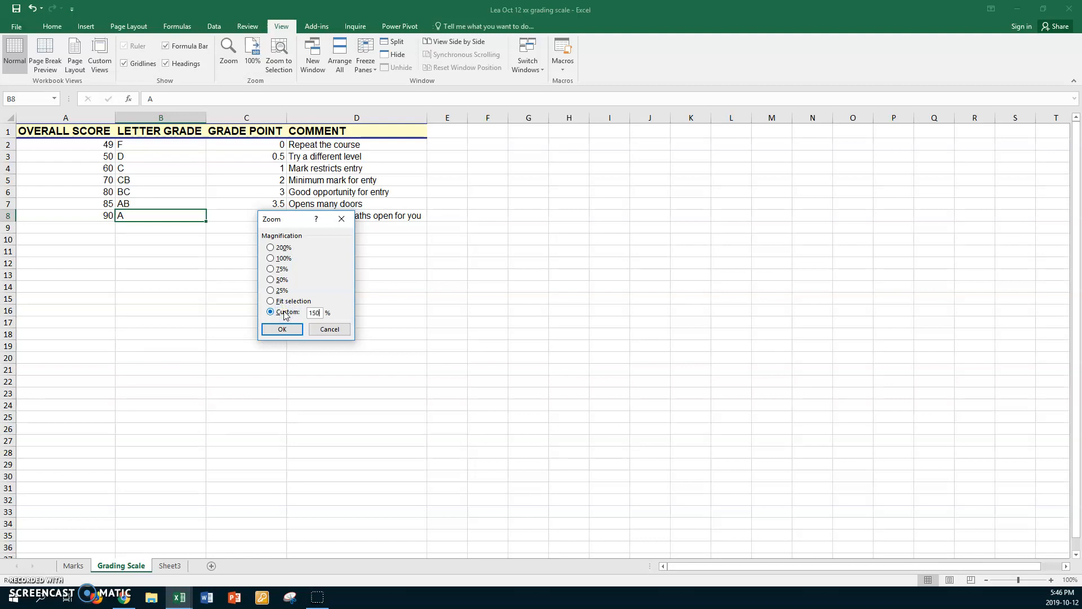
key("Return")
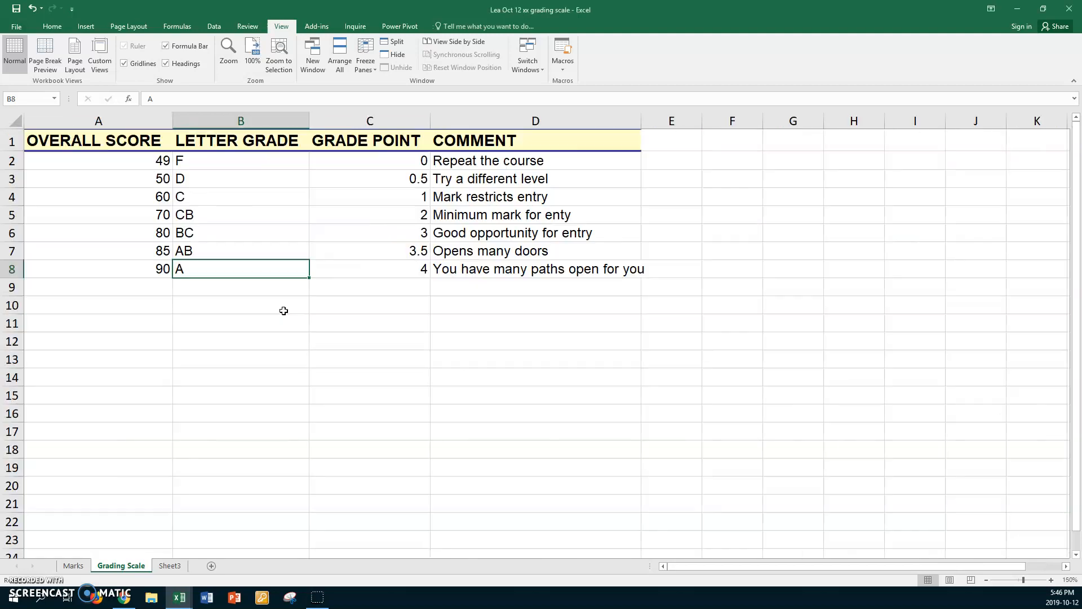
Step: Examine the overall score thresholds in A2:A8 and their matching letter grades and grade points
left_click(123, 161)
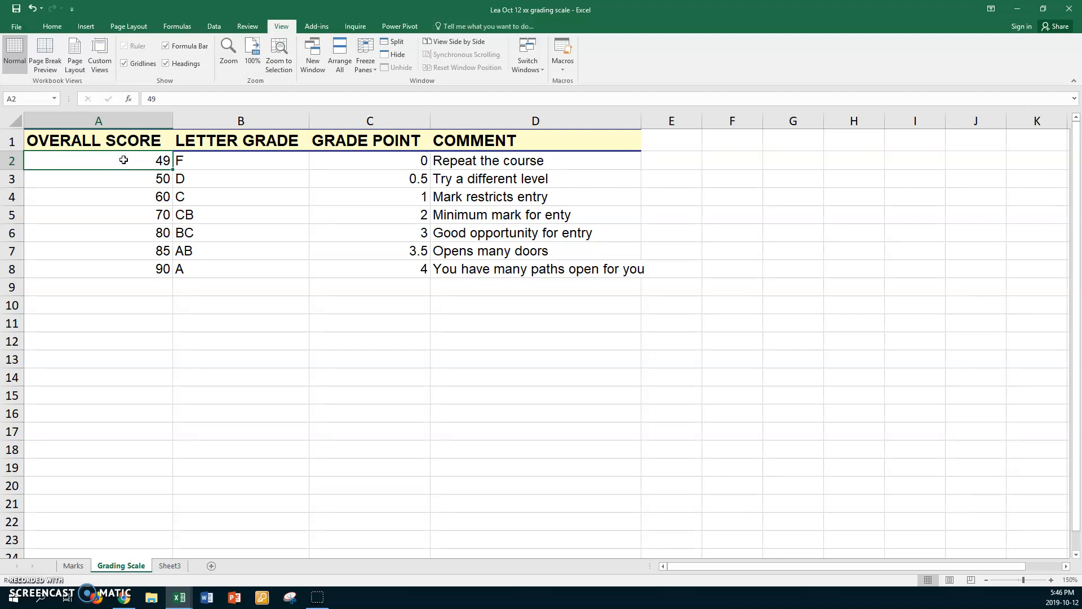
left_click(116, 179)
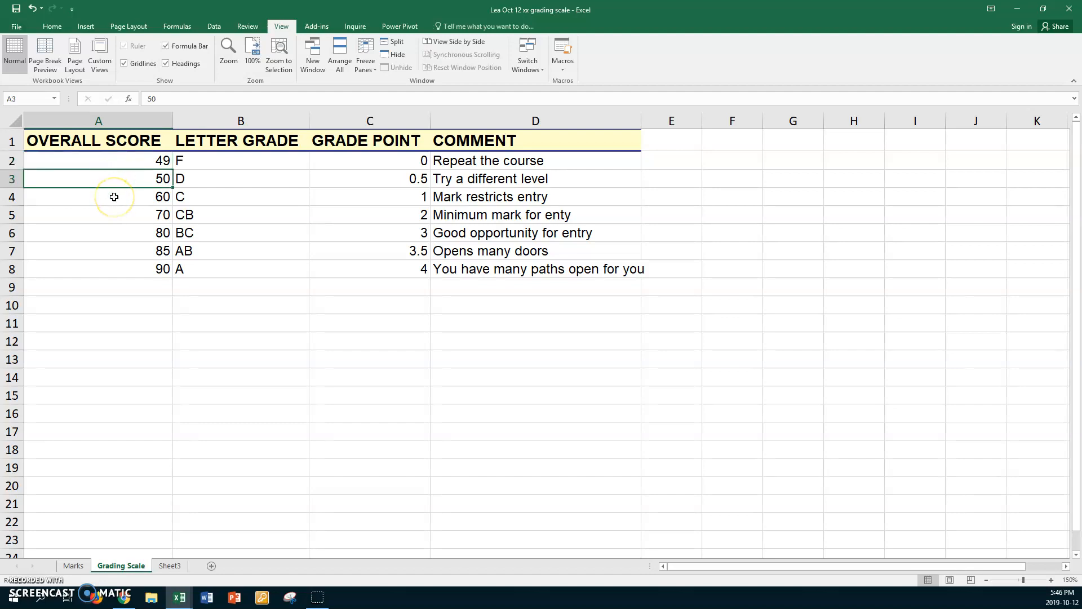
left_click(114, 197)
left_click(107, 214)
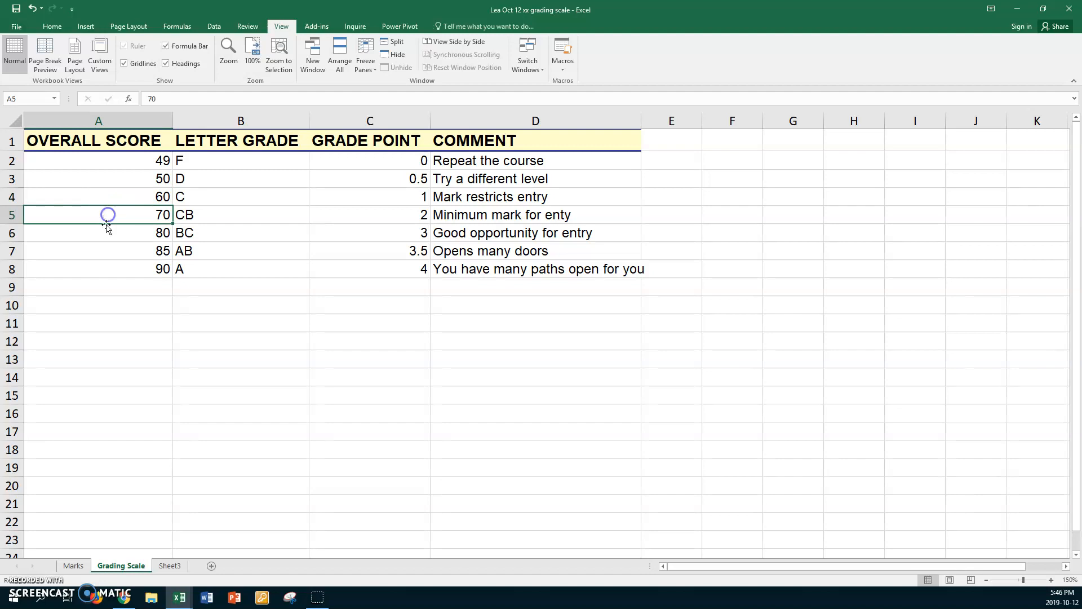
left_click(107, 233)
left_click(110, 253)
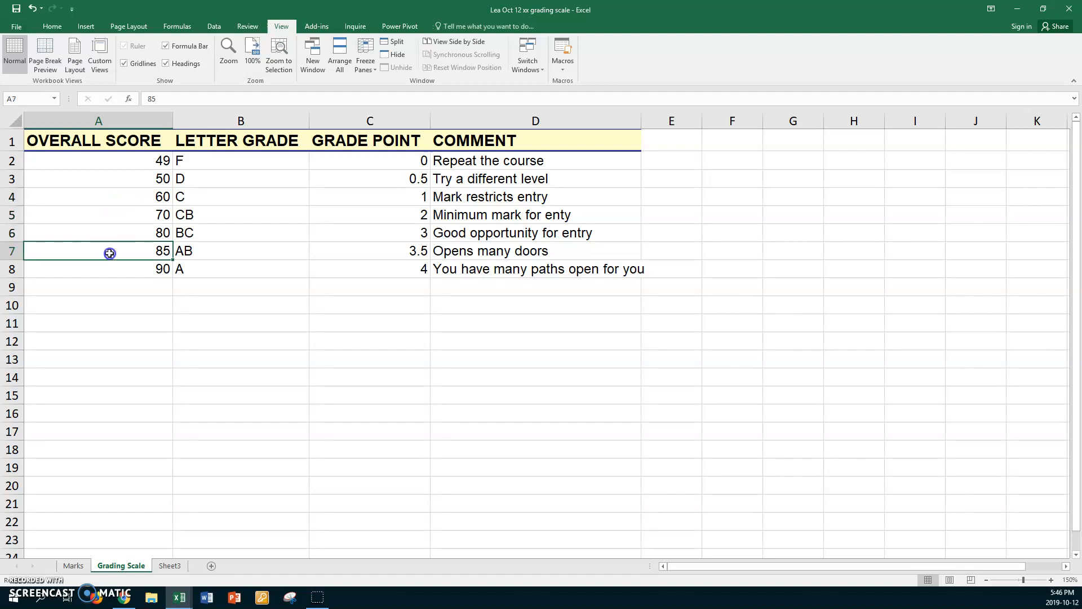
left_click(111, 270)
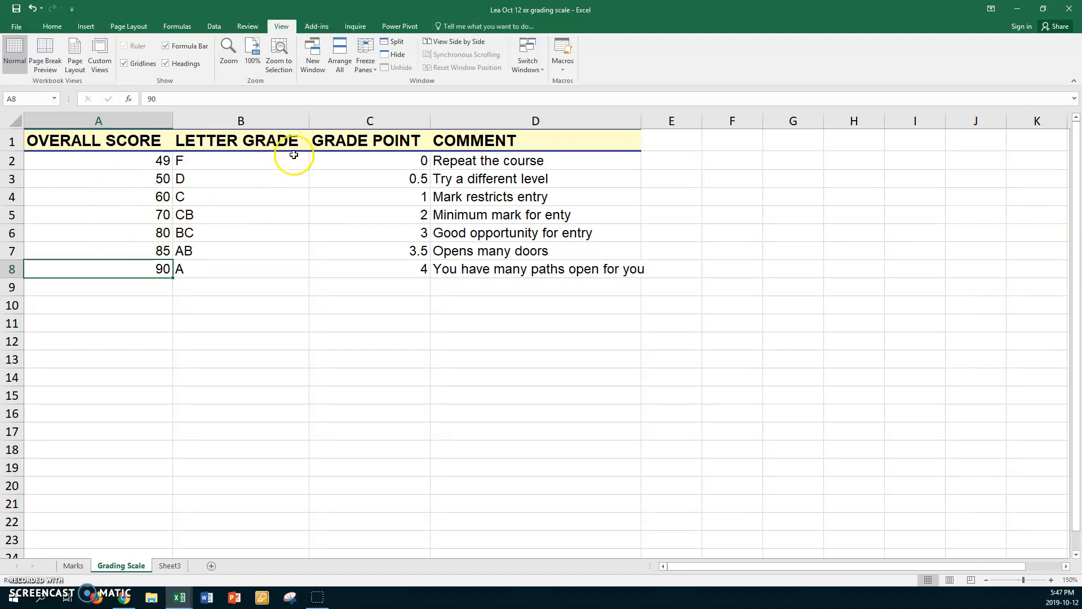
left_click(258, 163)
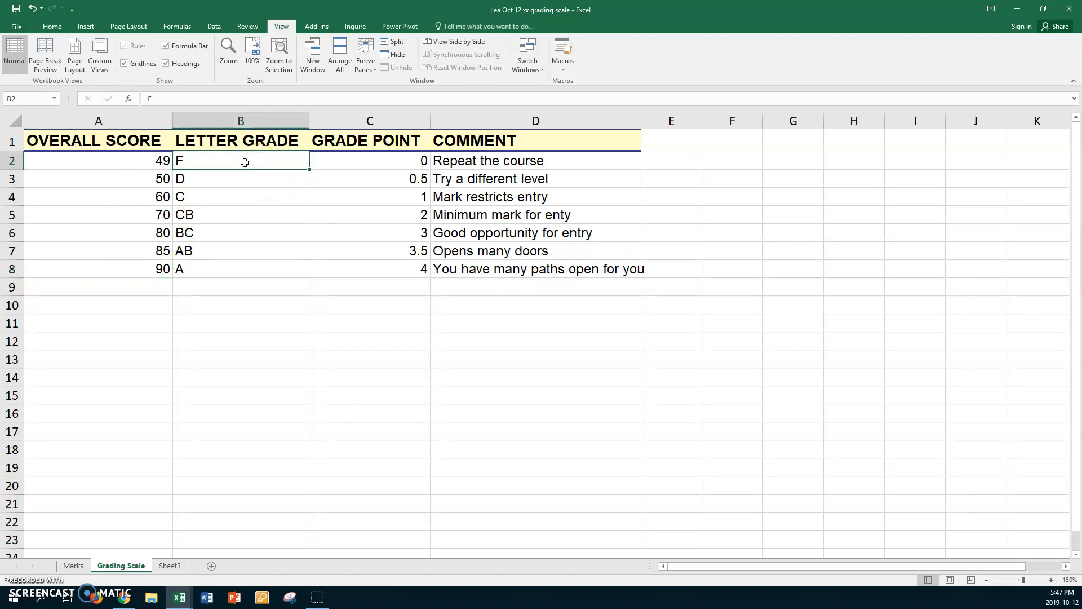
left_click(357, 162)
left_click(368, 268)
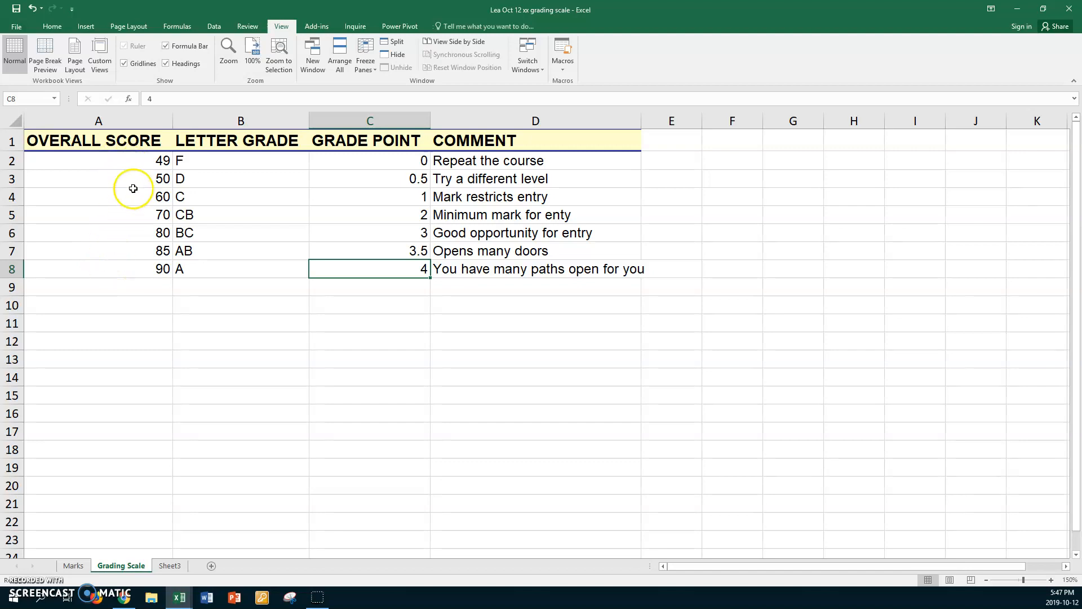
Step: Highlight the grading data A2:D8 without its headings to review the range, and return to the Marks sheet
left_click(99, 162)
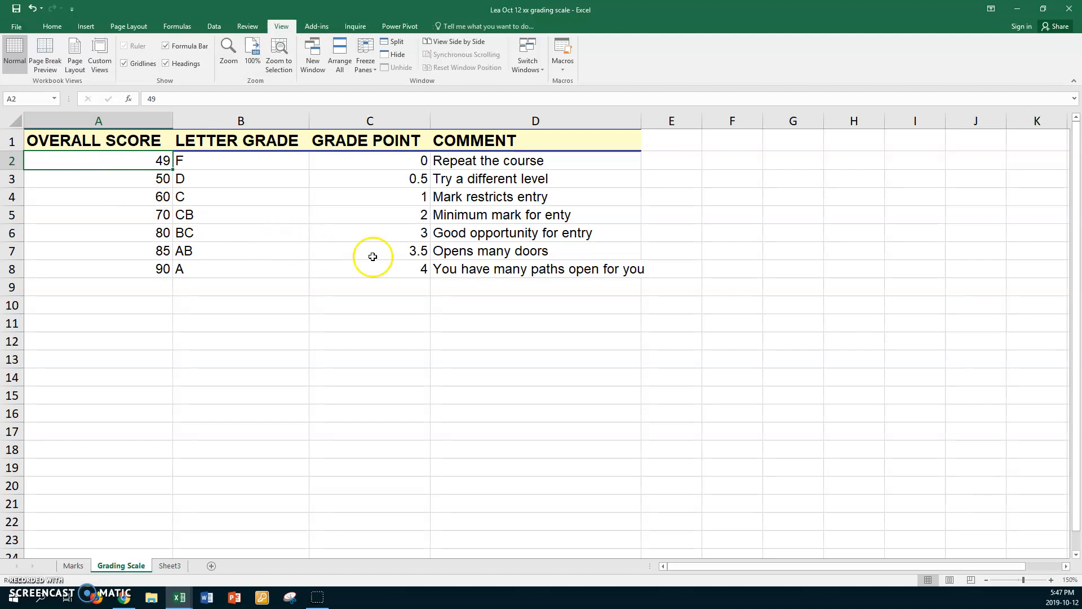
left_click(523, 270, "shift")
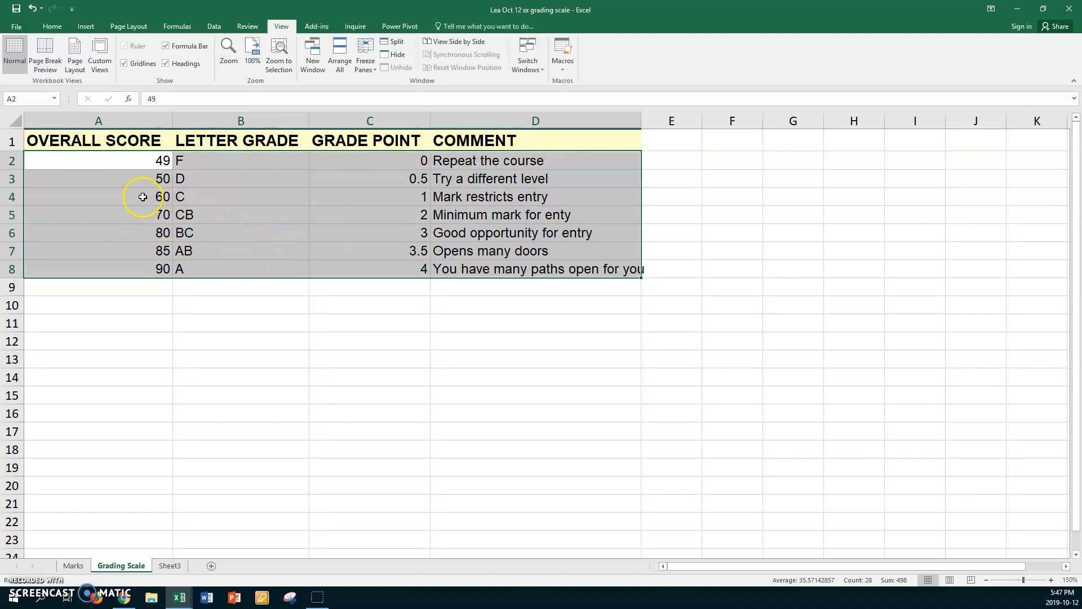
left_click(31, 97)
left_click(140, 328)
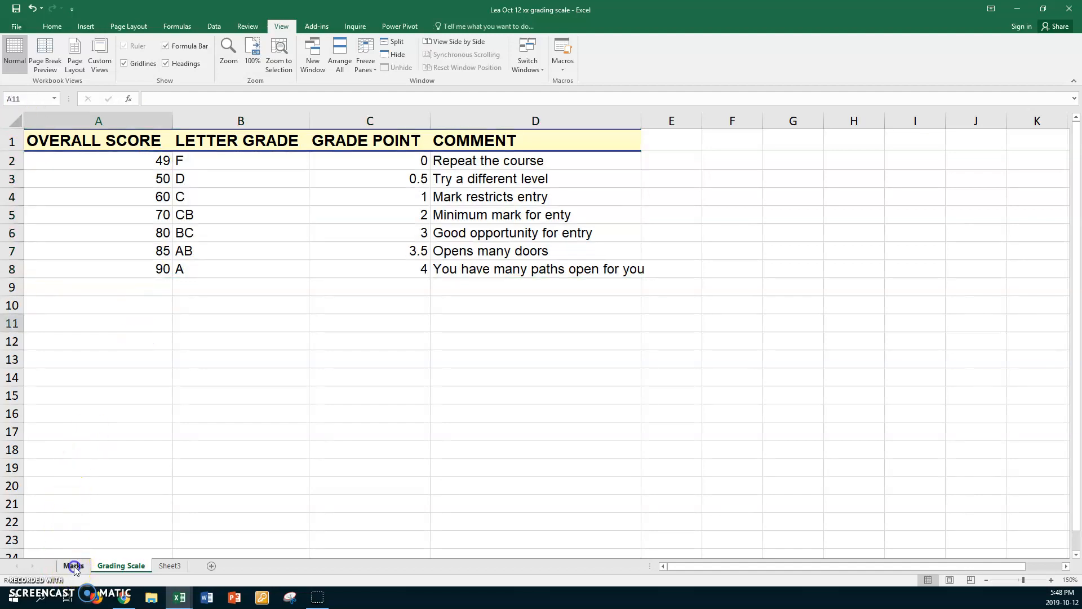
left_click(75, 564)
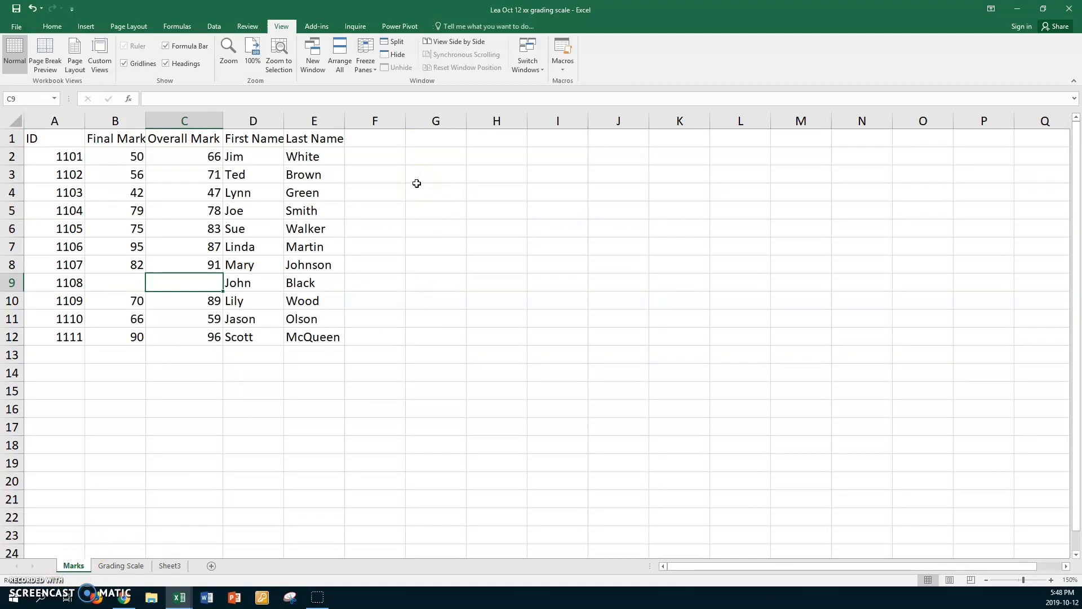
Step: Enter the heading Letter Grade in F1 and fit column F's width to it
left_click(376, 141)
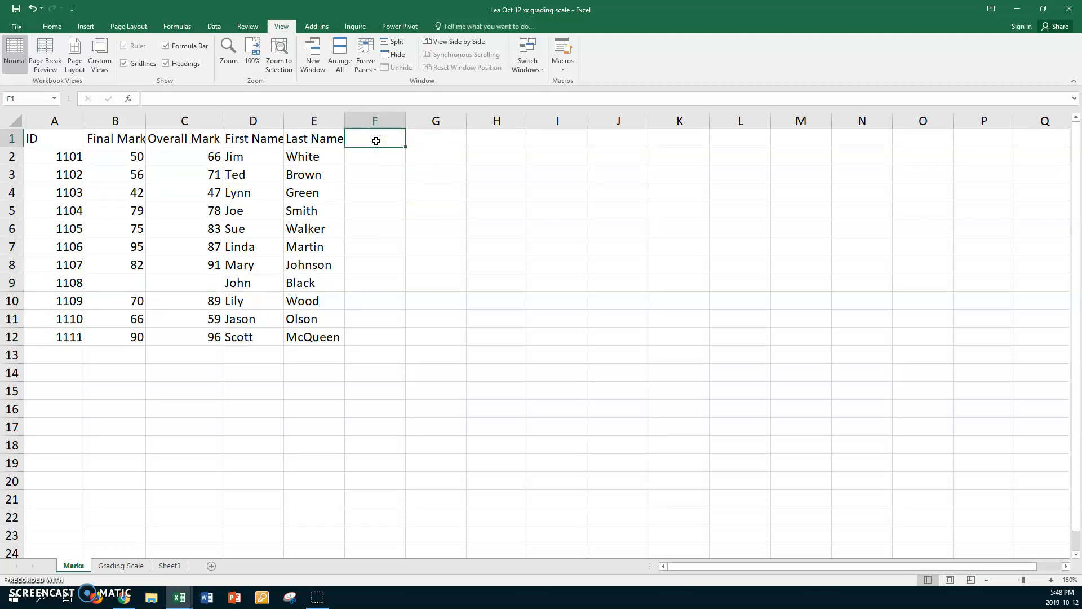
type("Letter Grade")
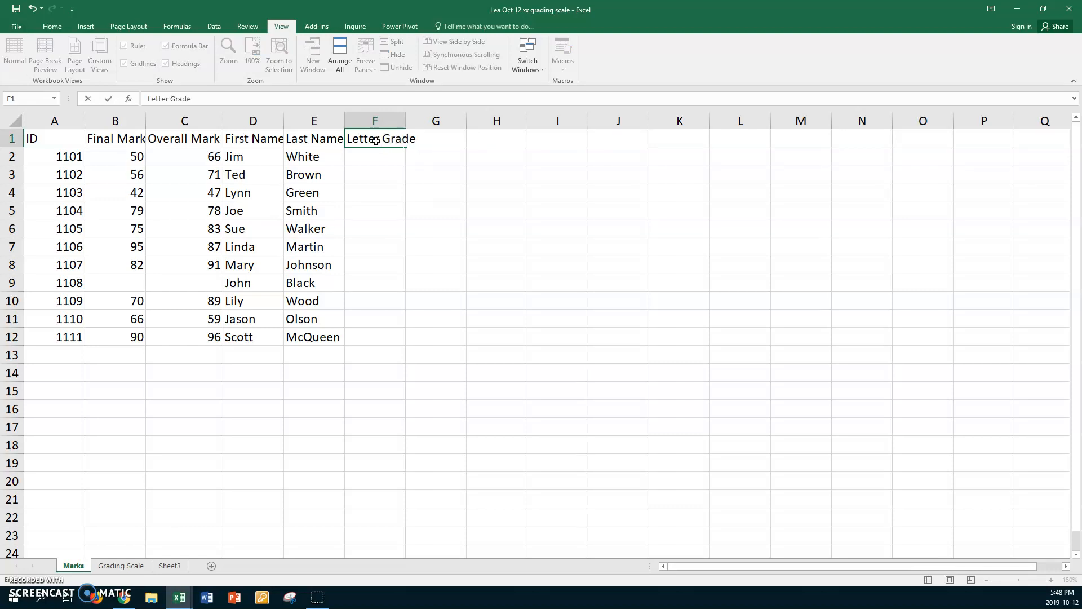
key("Return")
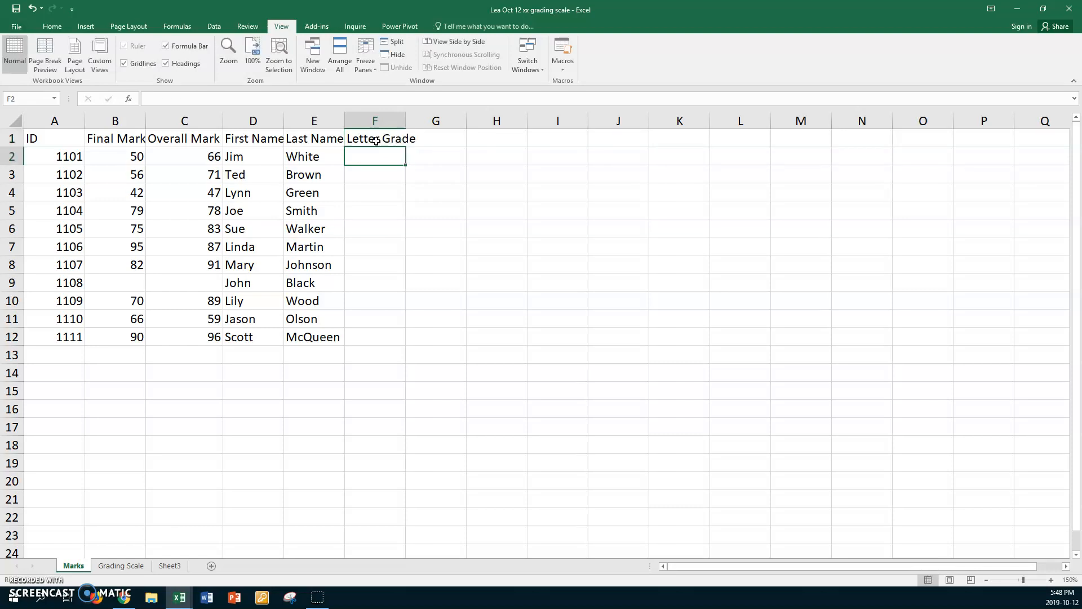
double_click(405, 120)
Step: Begin a VLOOKUP formula in F2 with C2 as the lookup value and the named range TMarks as the table array
left_click(386, 155)
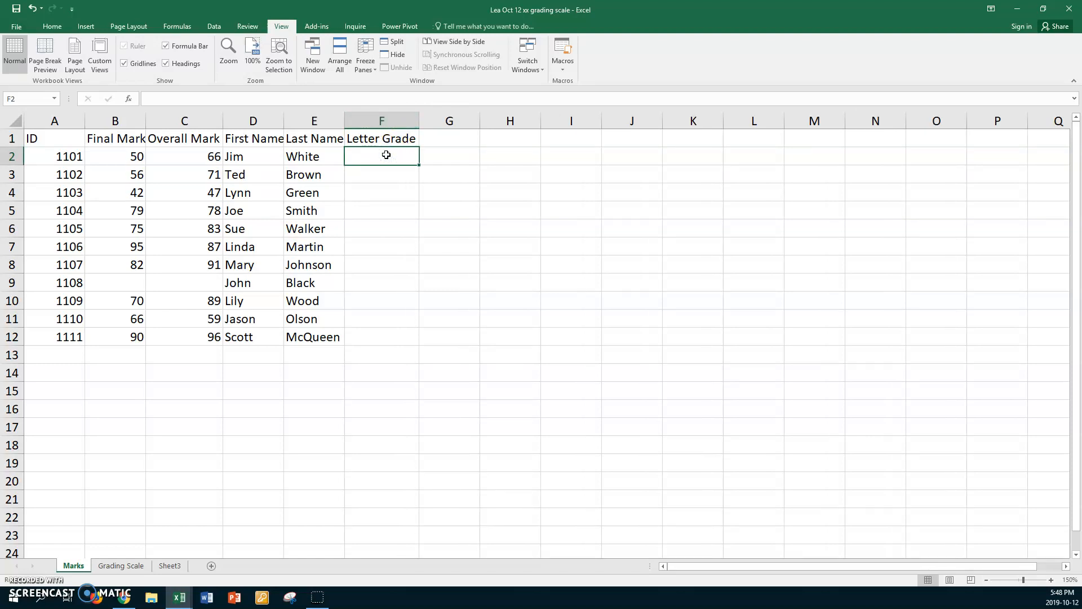
type("=")
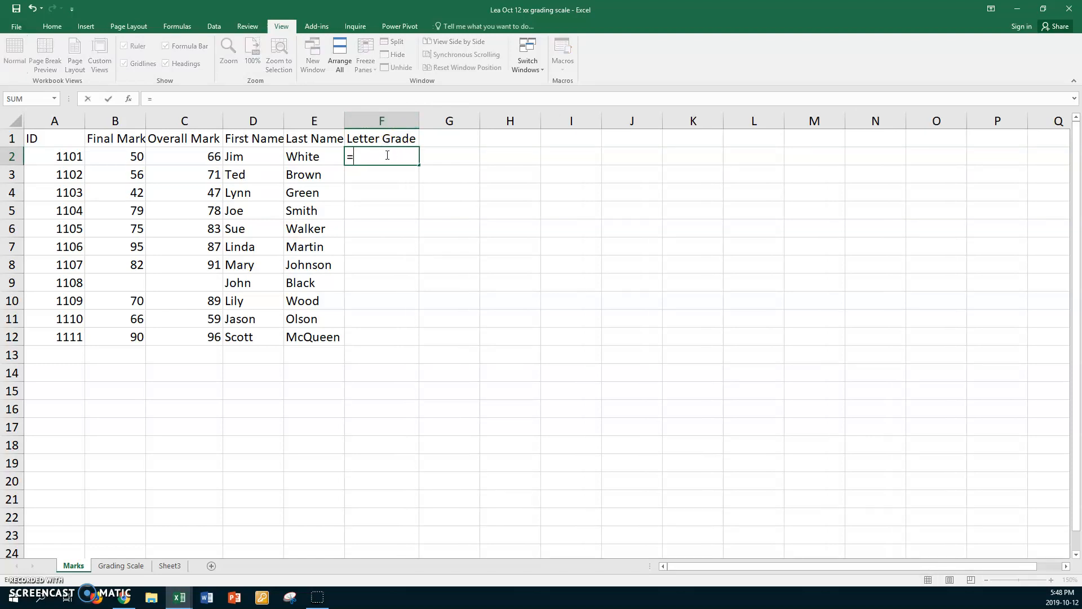
type("vlook")
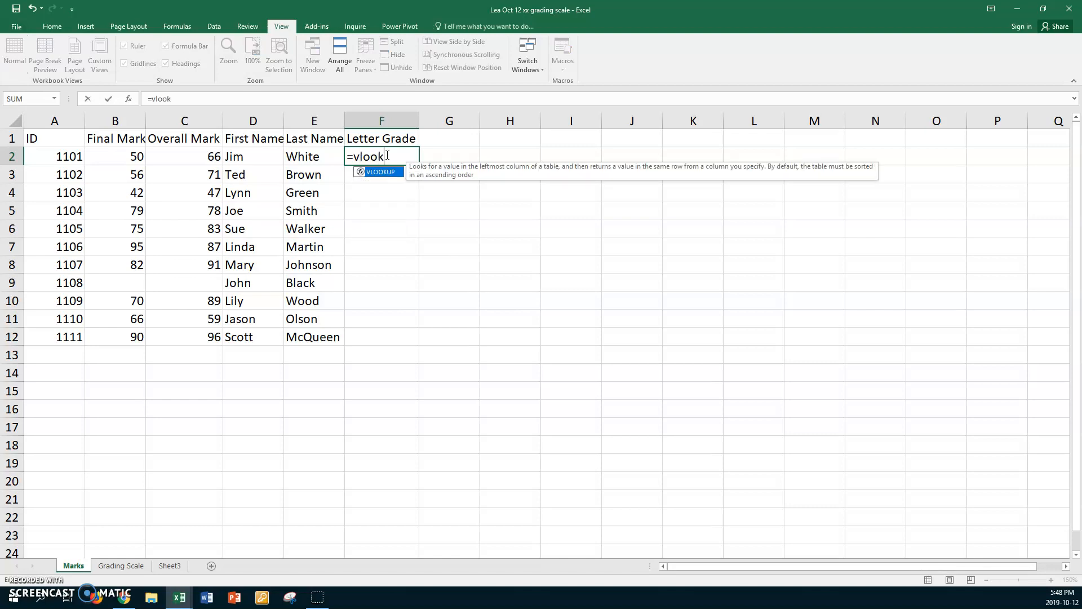
type("up(")
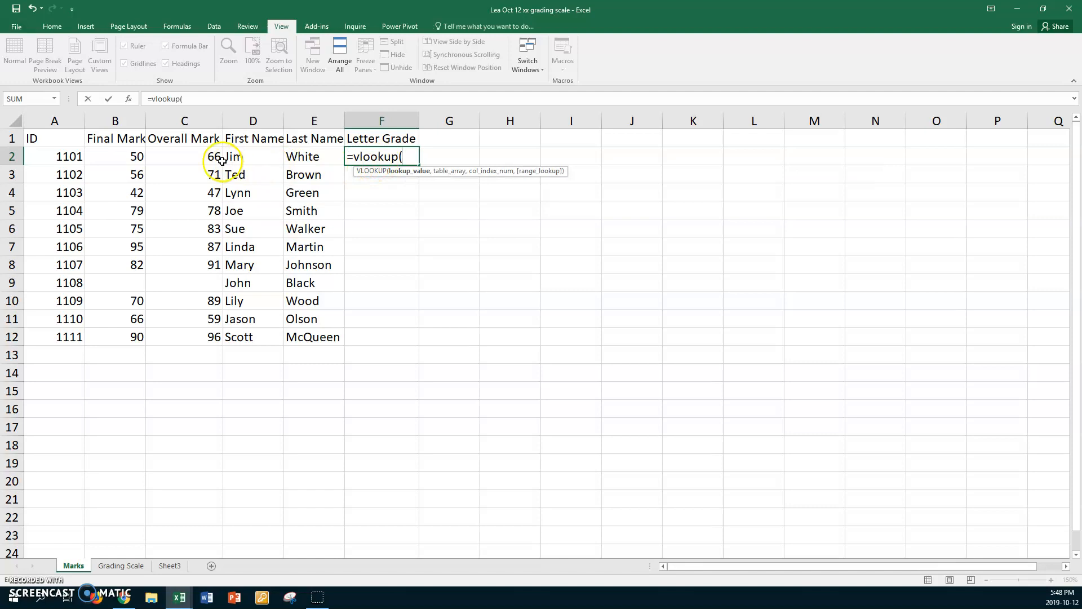
left_click(199, 156)
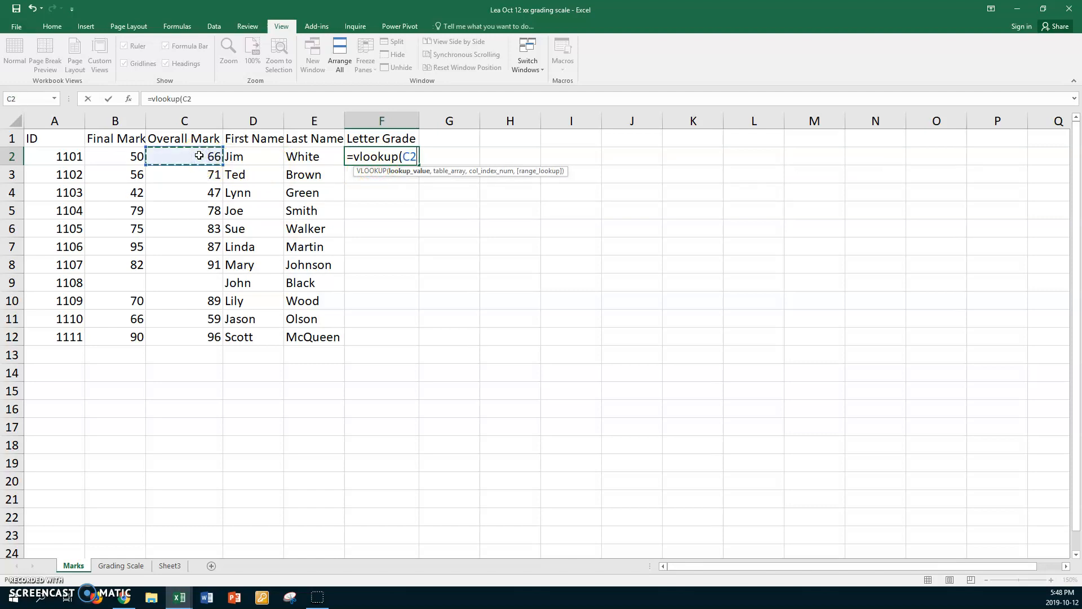
type(",")
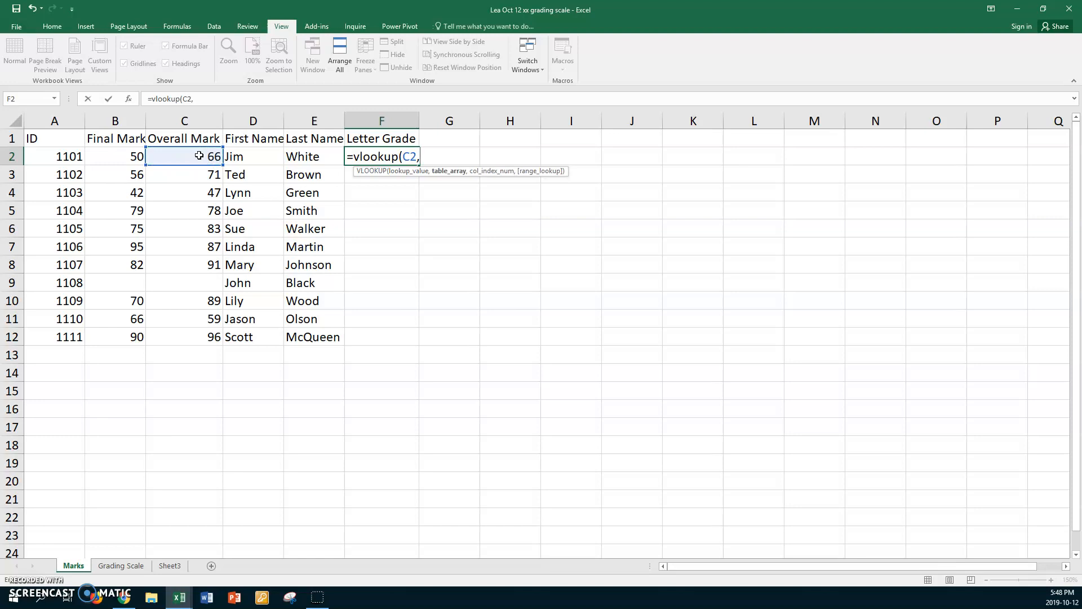
key("F3")
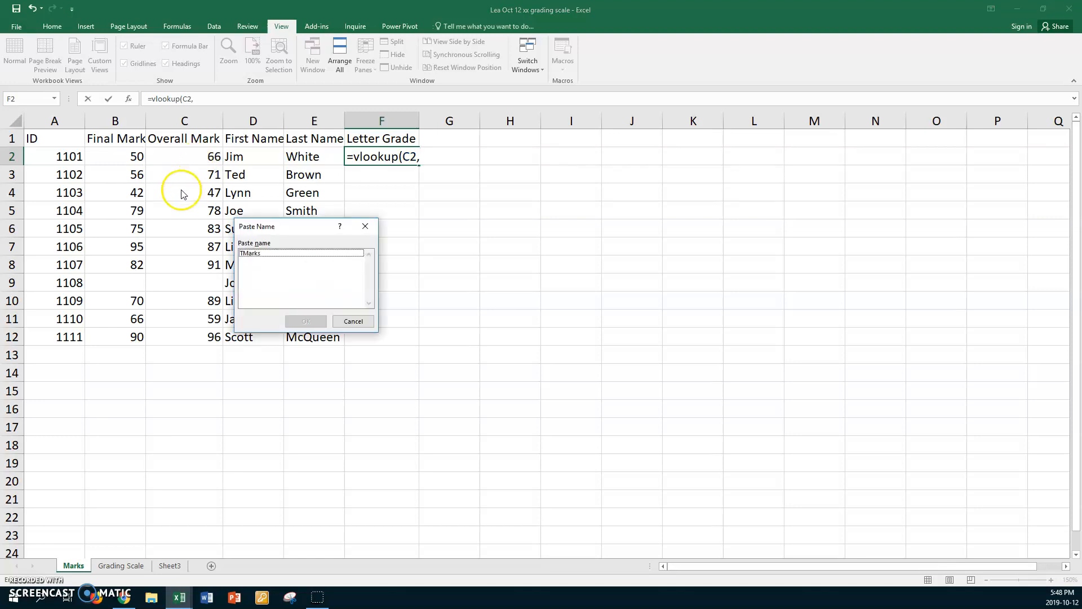
left_click(253, 253)
left_click(305, 320)
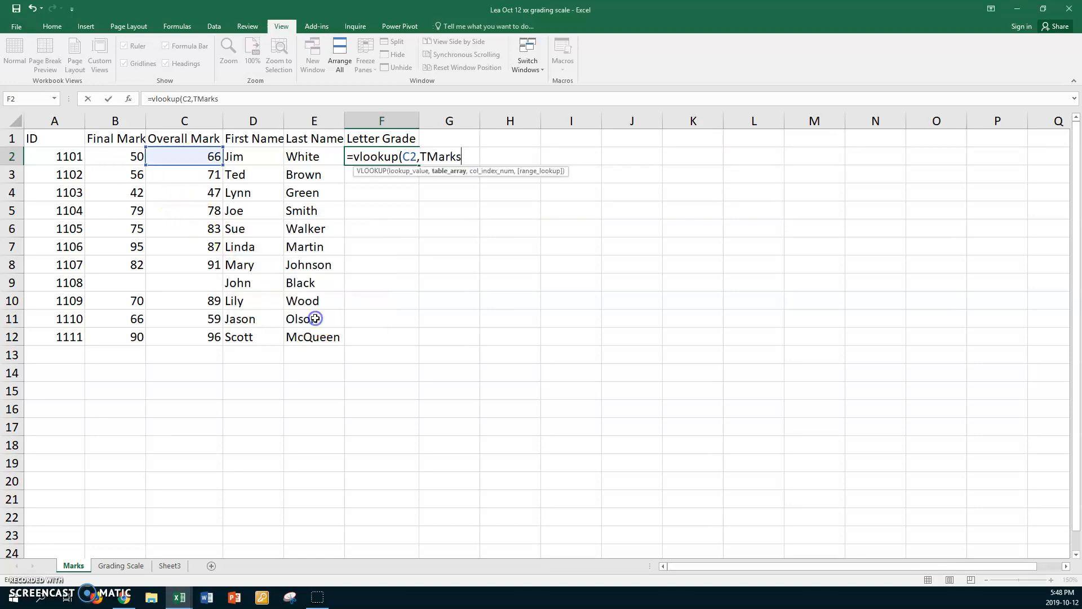
Step: Complete the F2 formula with column index 2 and approximate match TRUE, and fill it down to F12
type(",")
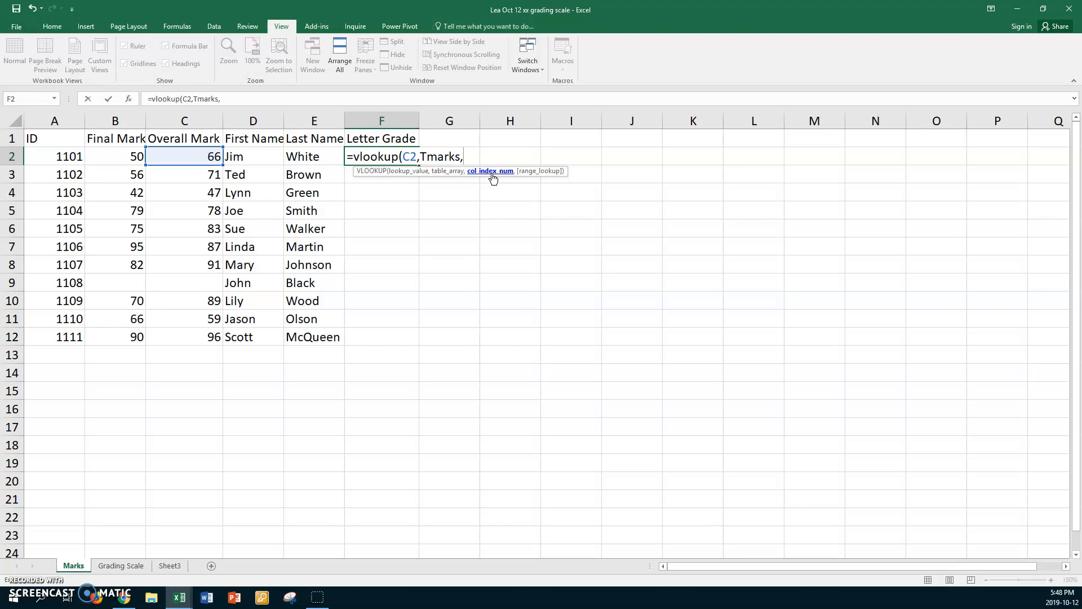
type(",")
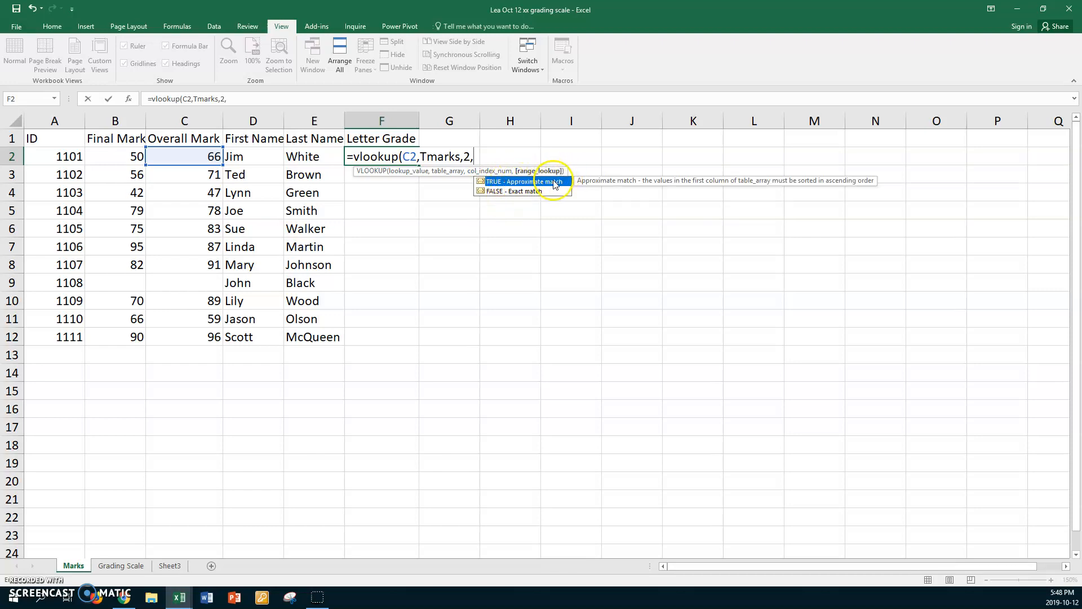
double_click(479, 182)
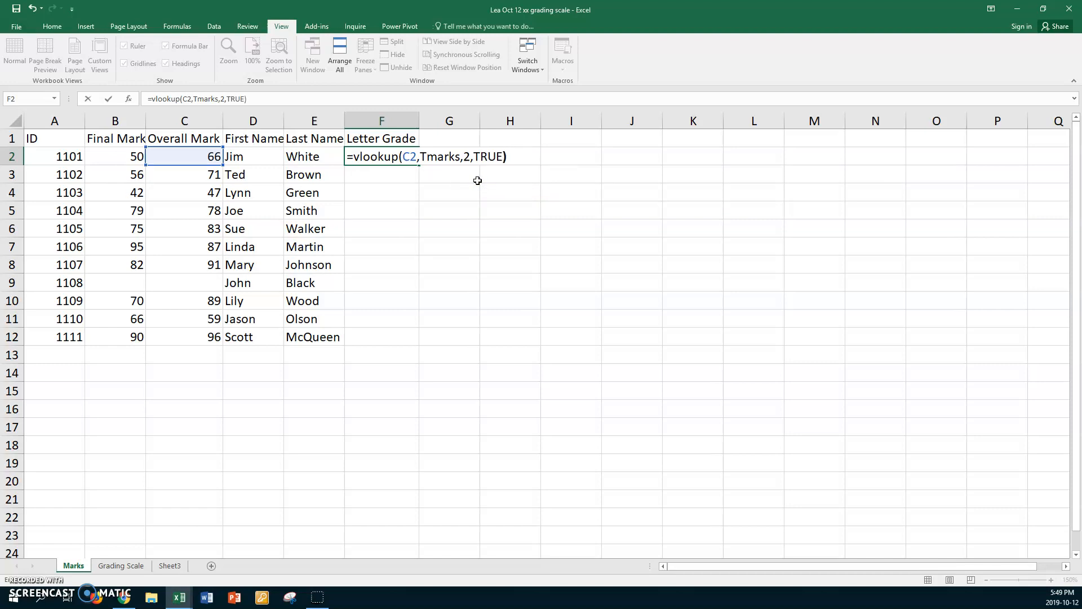
key("Return")
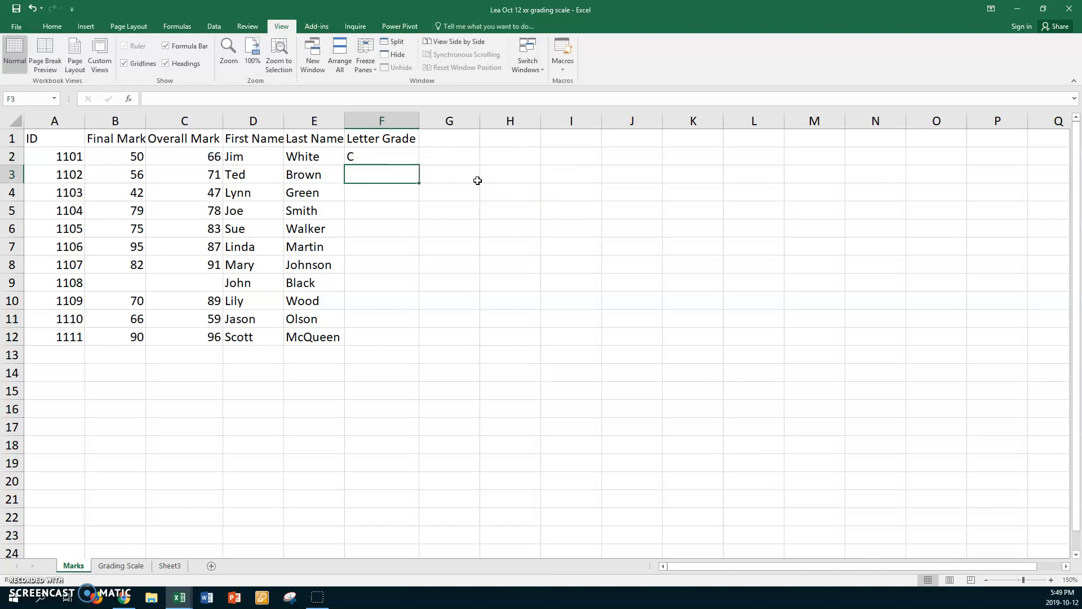
left_click(388, 157)
left_click_drag(419, 166, 380, 341)
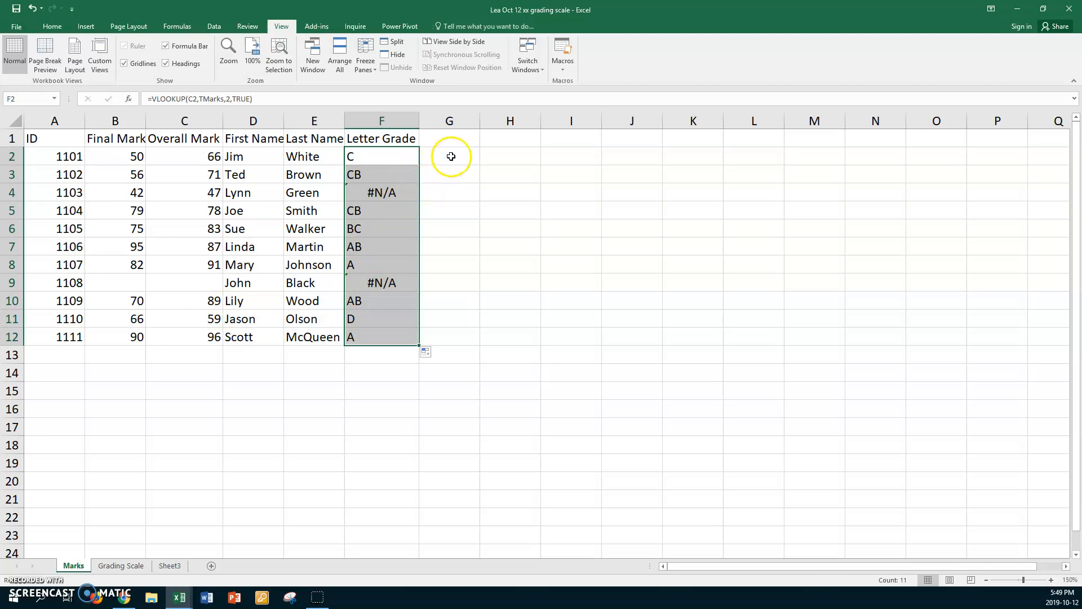
Step: Add the heading Grade Point in G1 and fit column G's width to it
left_click(455, 140)
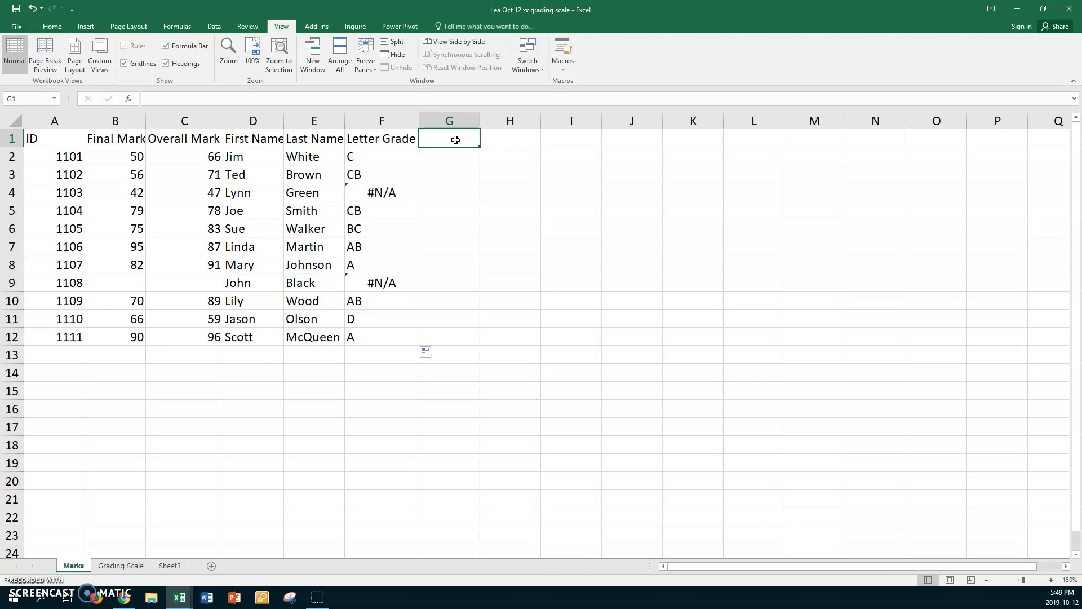
type("Gra")
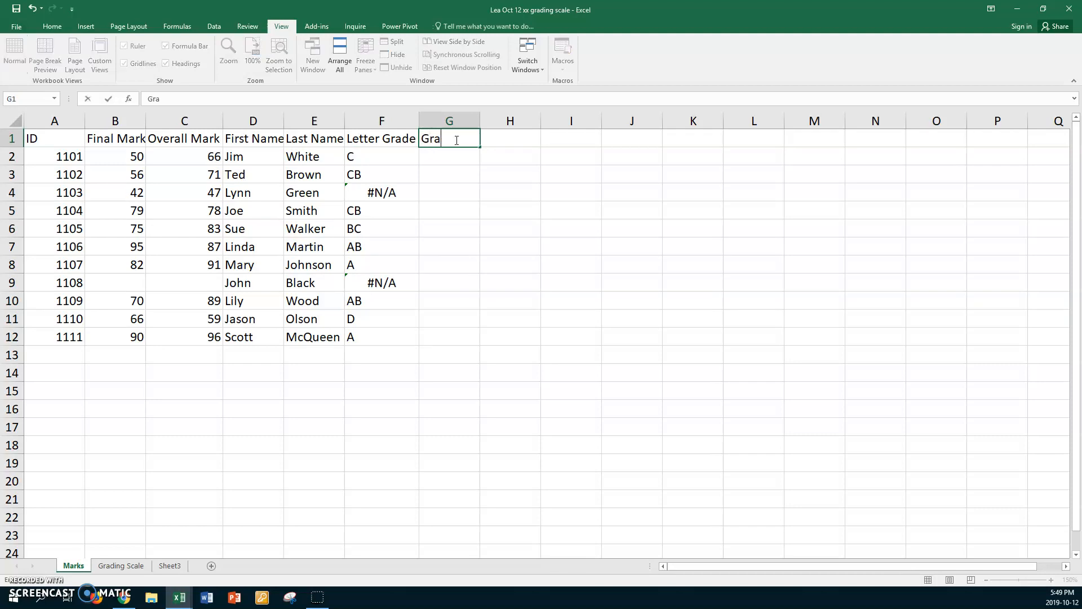
type("de Point")
key("Return")
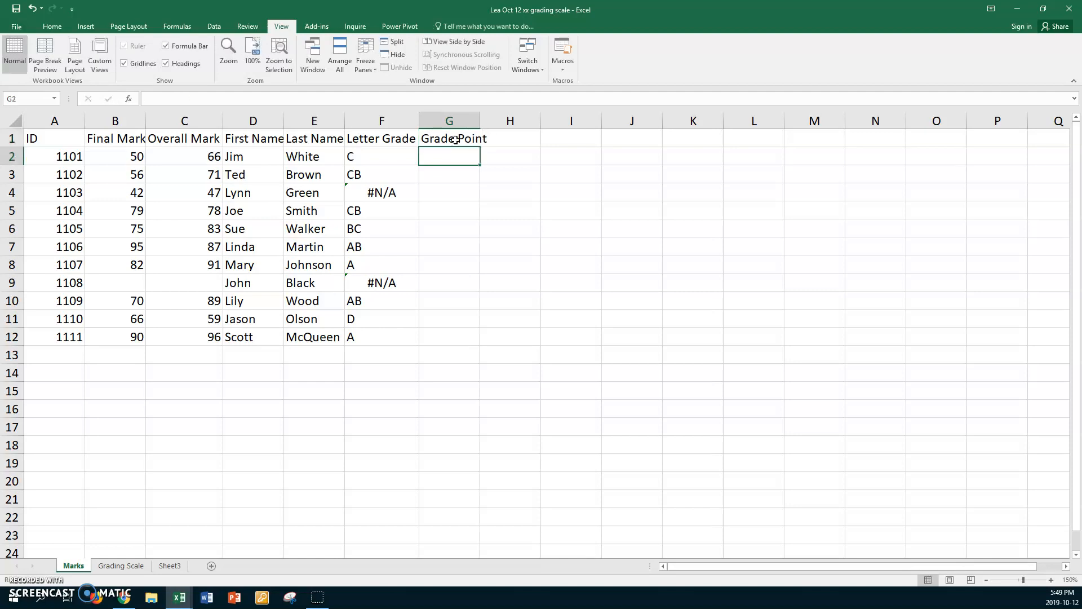
double_click(479, 120)
Step: Begin a VLOOKUP formula in G2 that looks up C2 in the named range TMarks
left_click(459, 151)
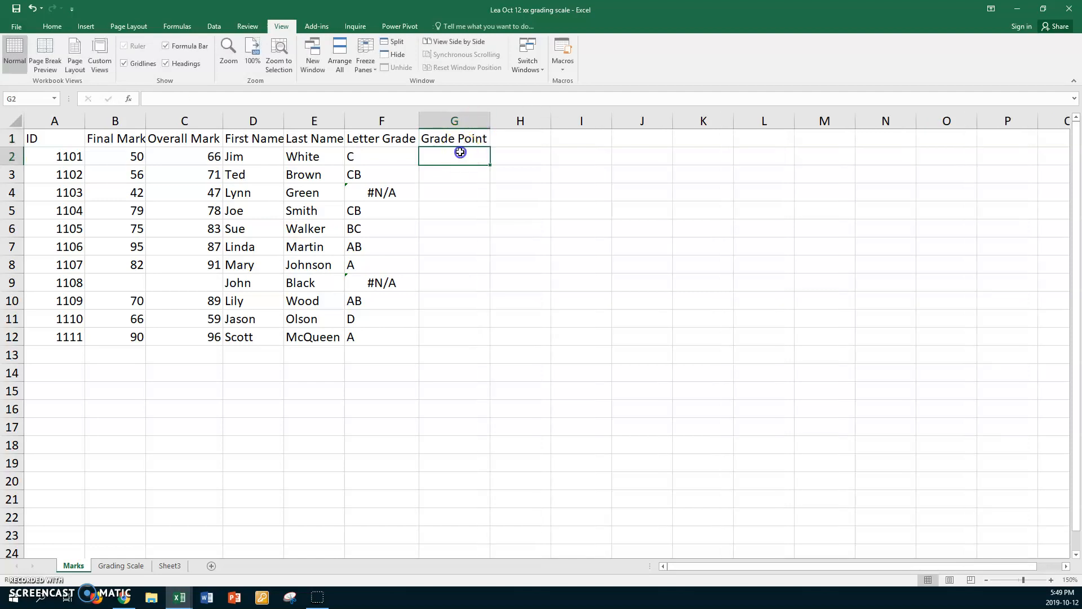
type("=")
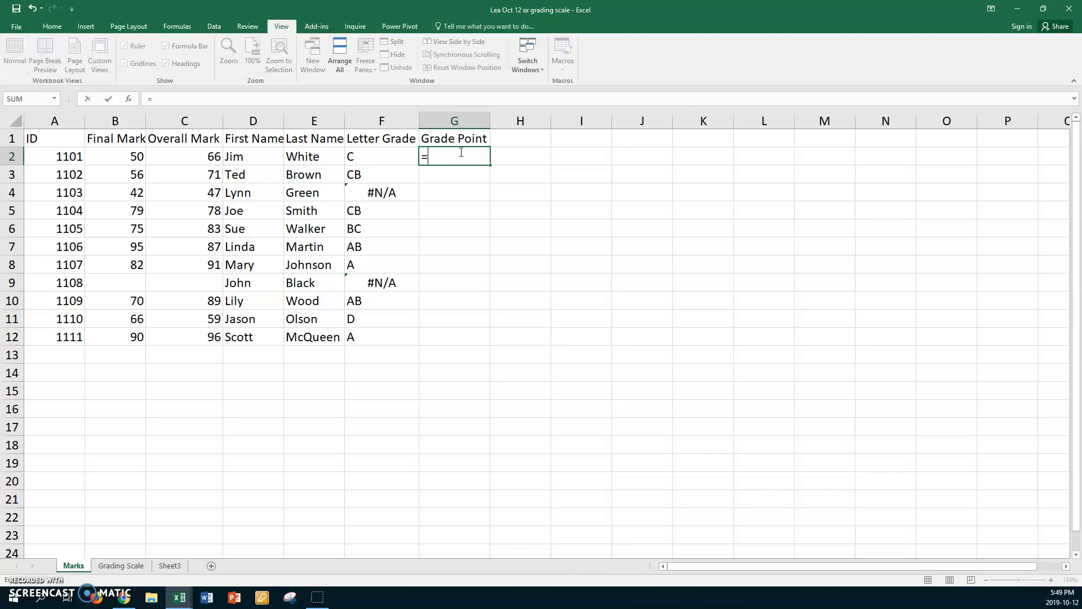
type("vlookup")
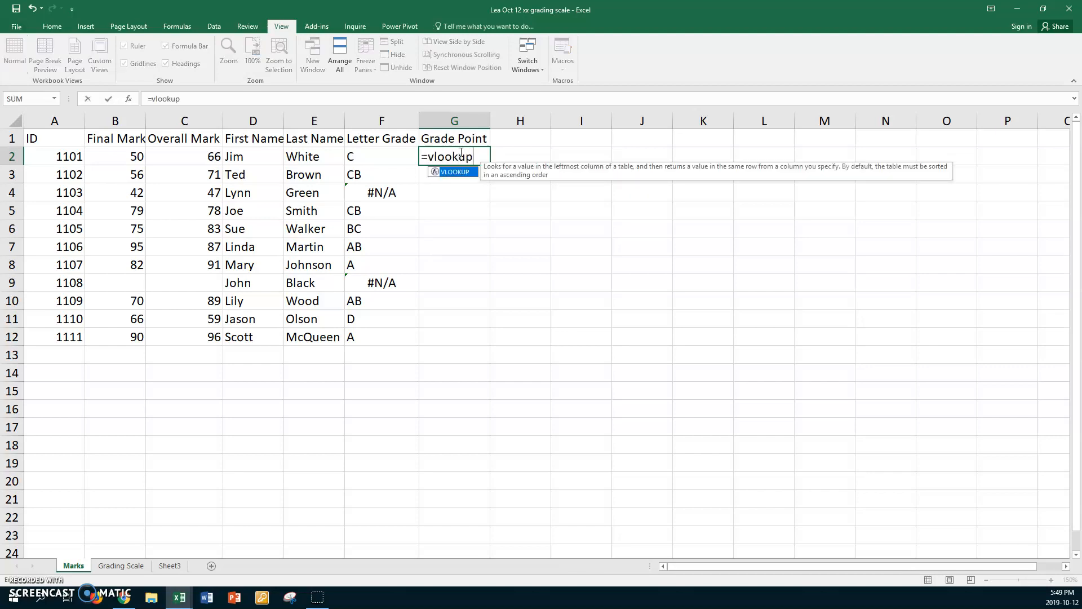
type("(")
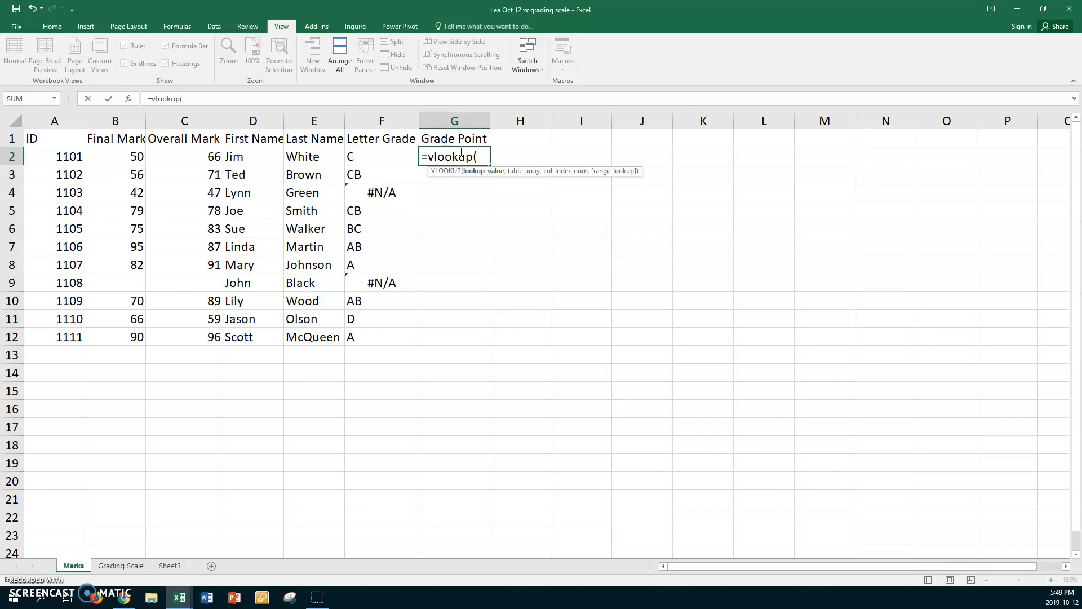
left_click(193, 158)
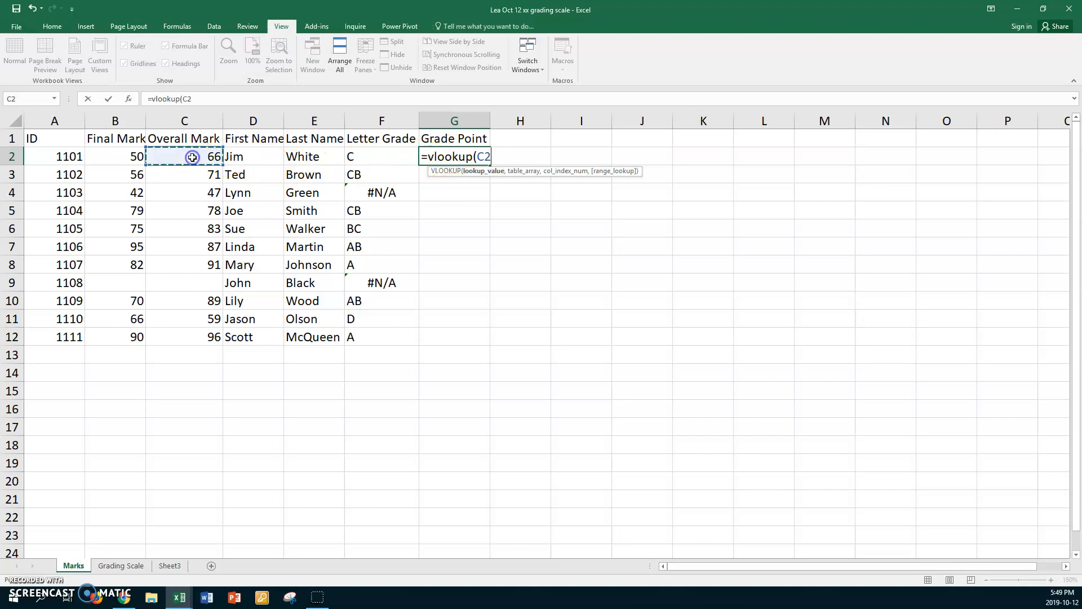
type(",")
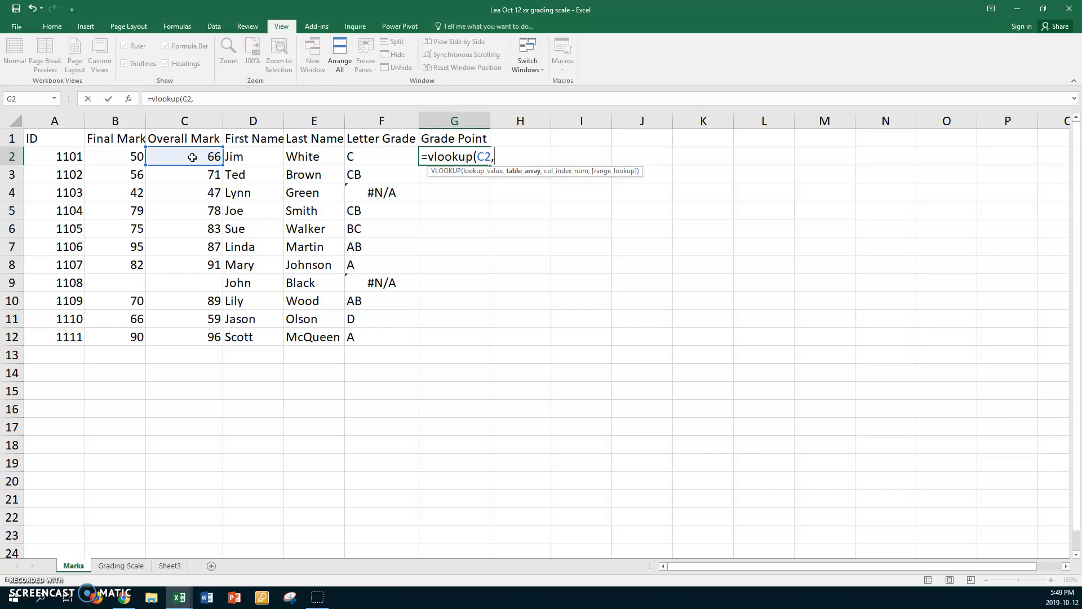
key("F3")
left_click(252, 253)
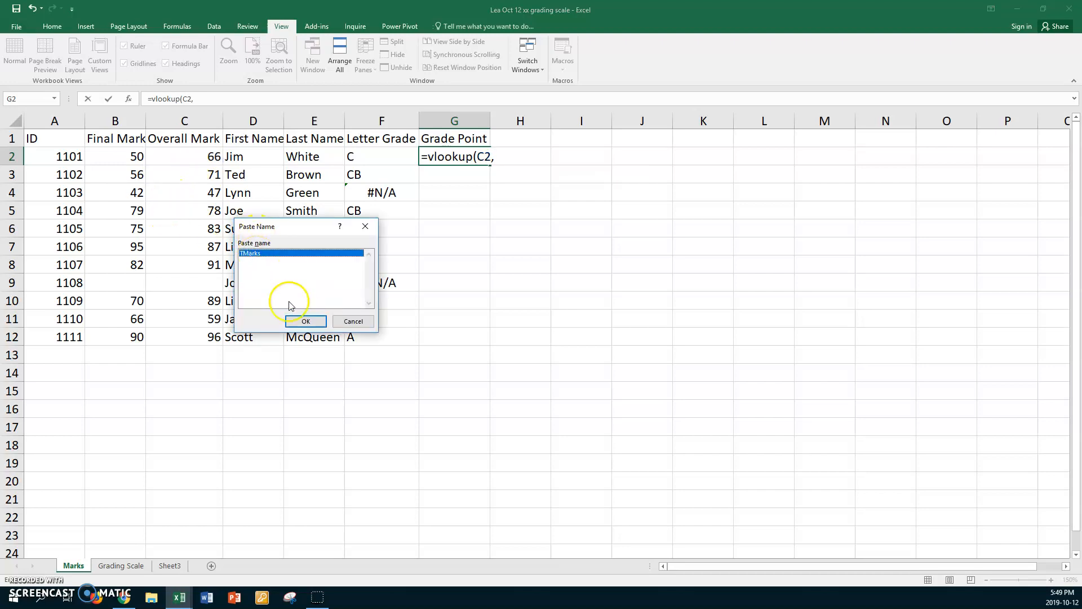
left_click(305, 320)
Step: Finish the G2 formula with column index 3 and approximate match TRUE, and fill it down to G12
type(",")
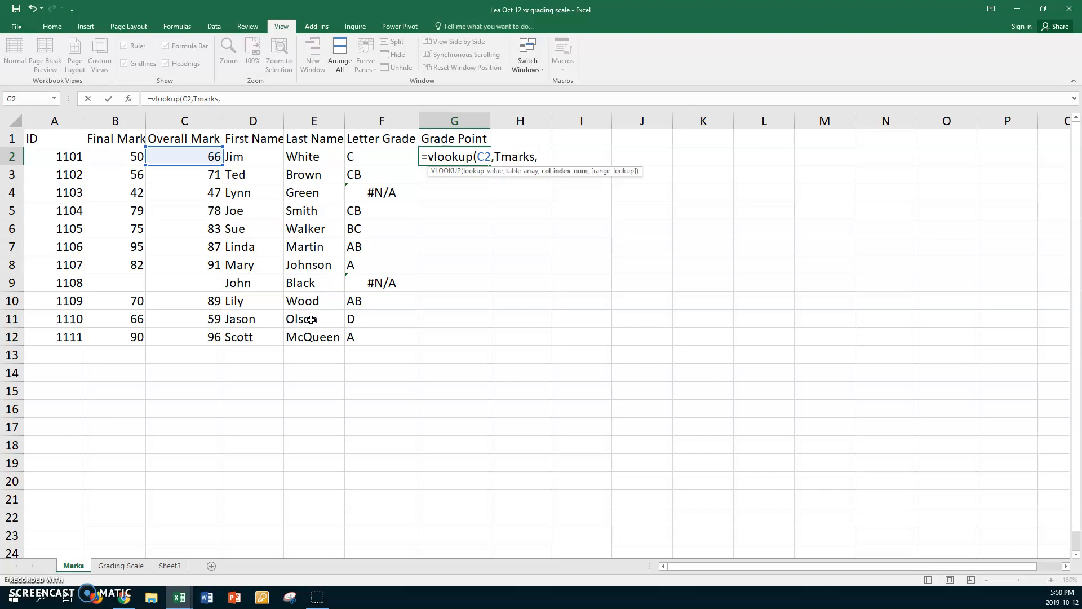
type("3,")
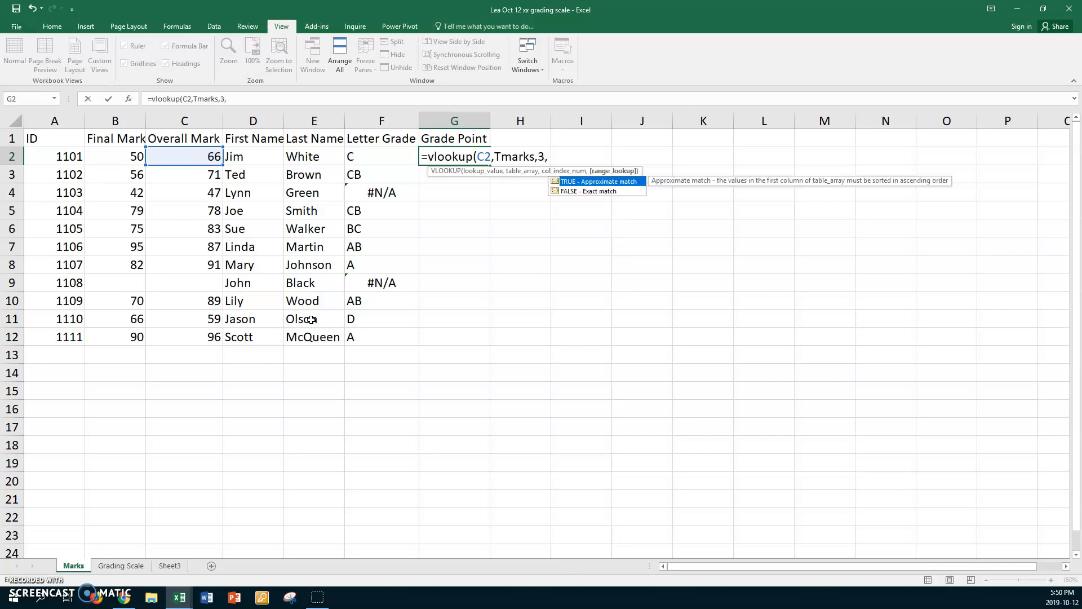
double_click(556, 182)
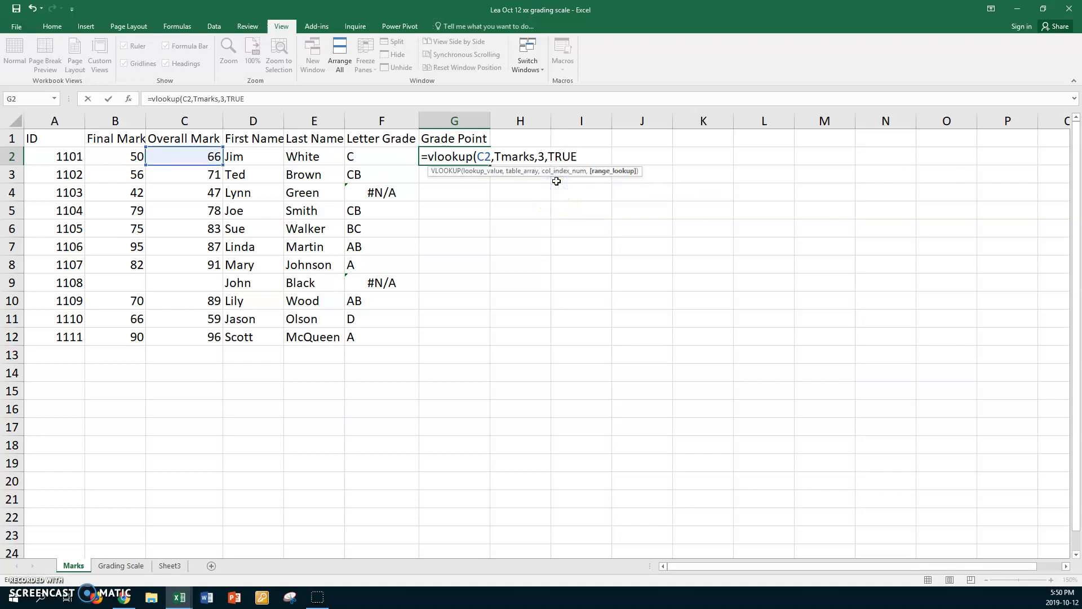
key("Return")
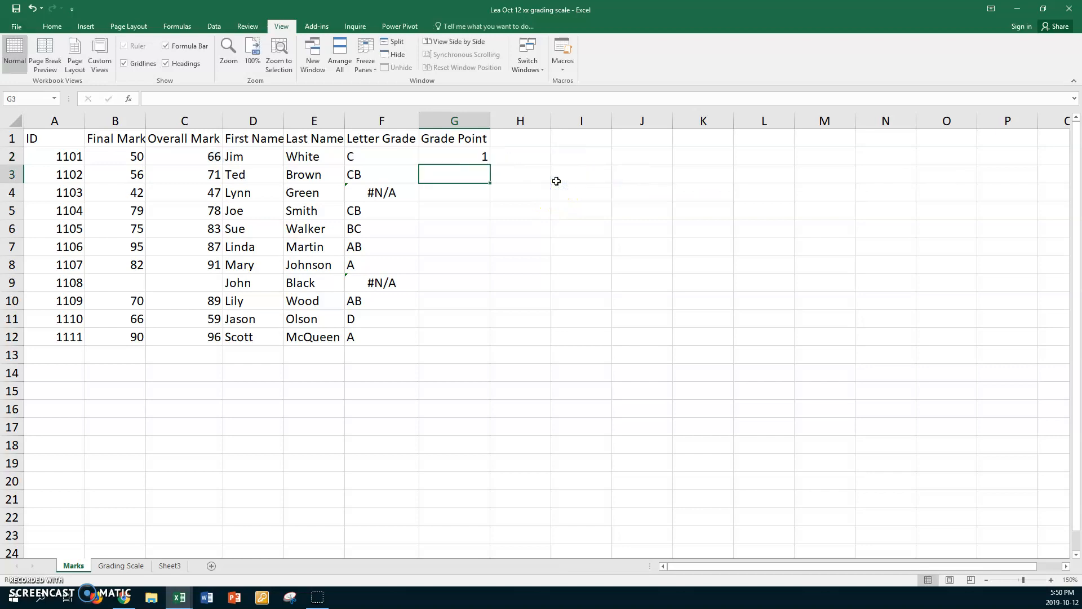
left_click(449, 156)
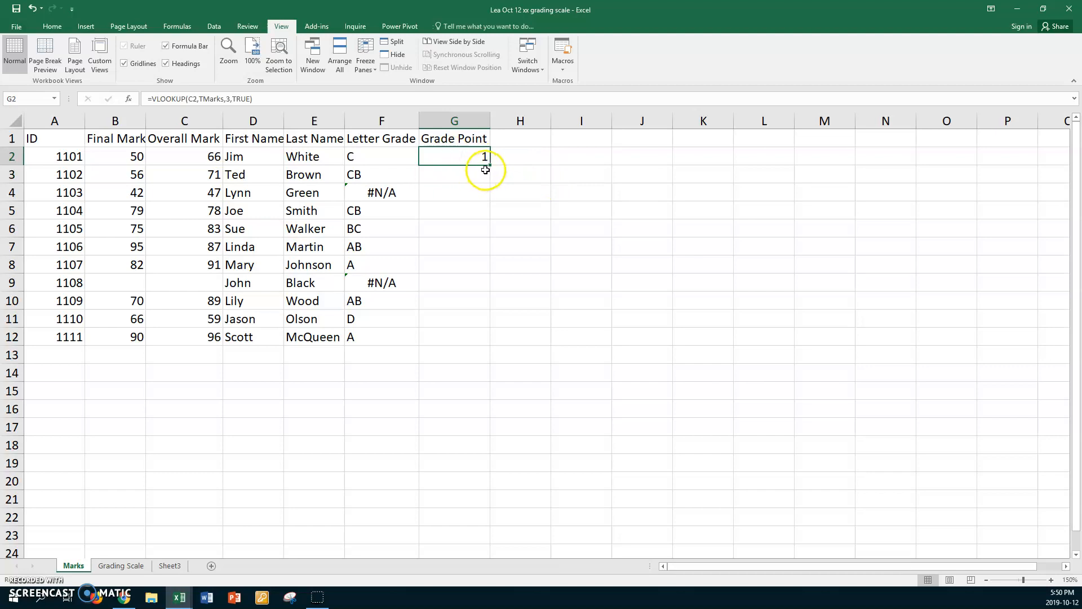
left_click_drag(491, 167, 448, 329)
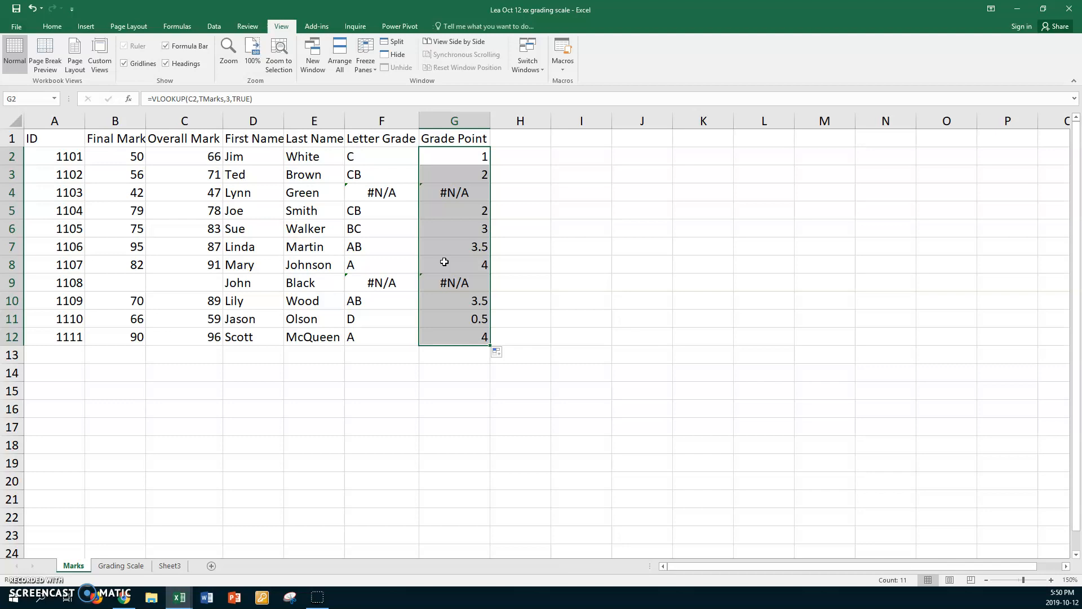
Step: Enter the heading Comment in H1 of the Marks sheet
left_click(512, 141)
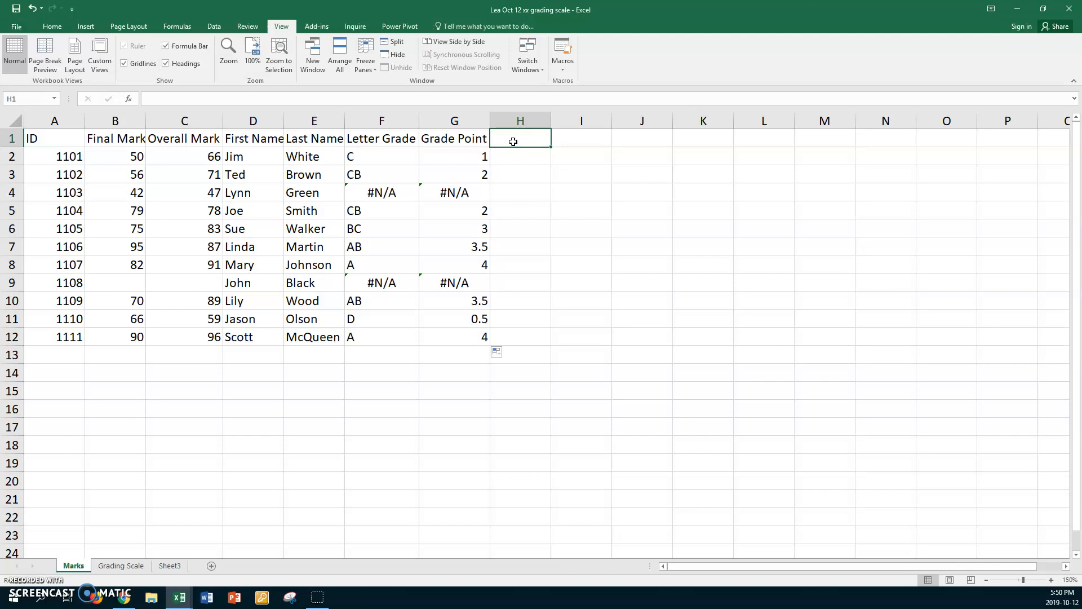
type("Commemt")
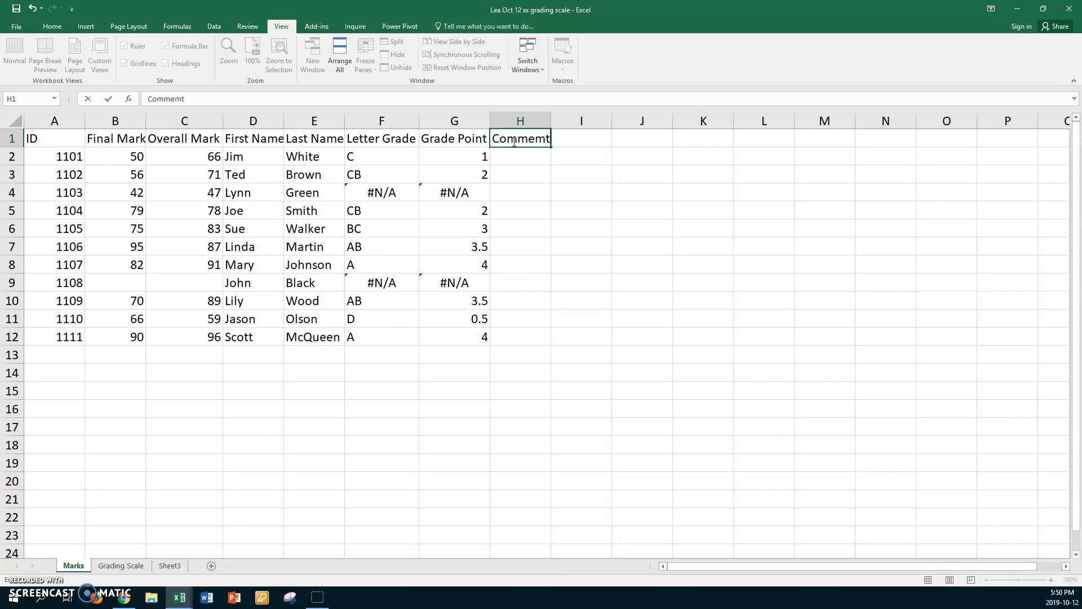
key("BackSpace")
key("BackSpace")
key("Return")
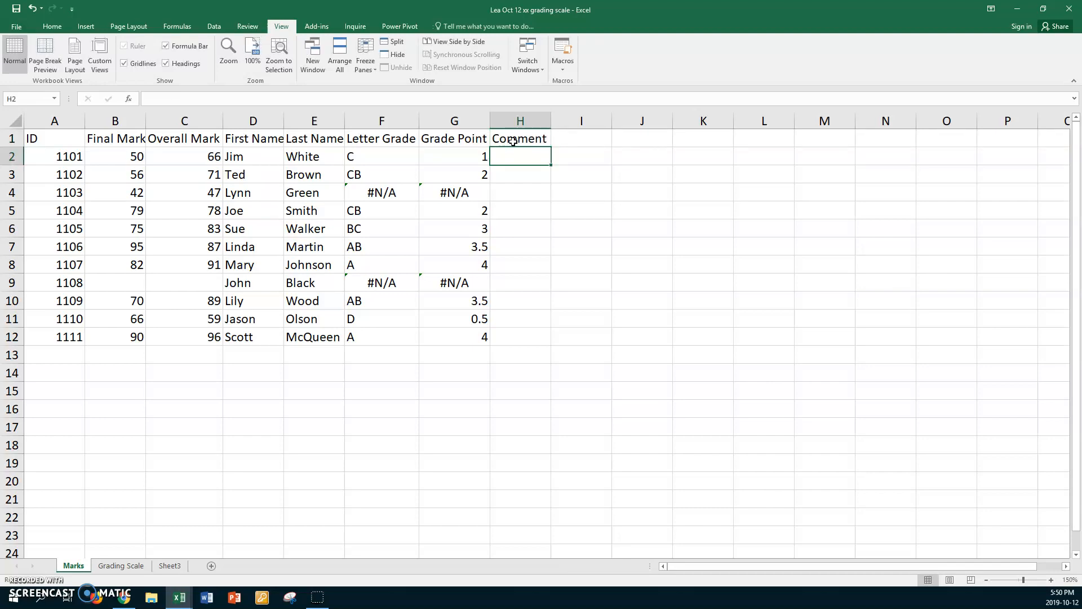
Step: Begin a VLOOKUP formula in H2 that looks up C2 in the named range TMarks
type("=vloo")
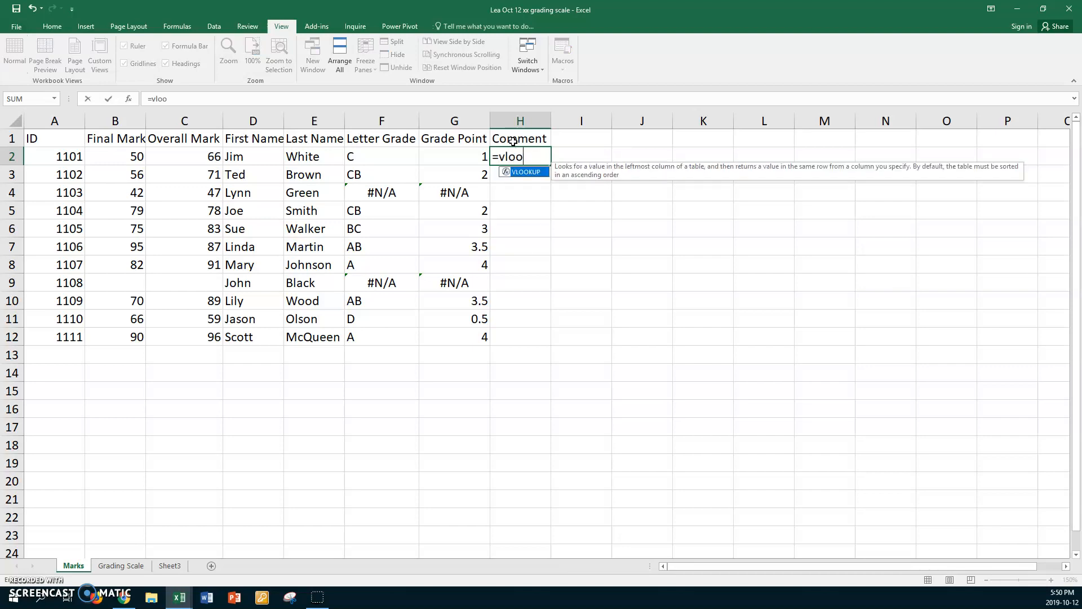
type("kup(")
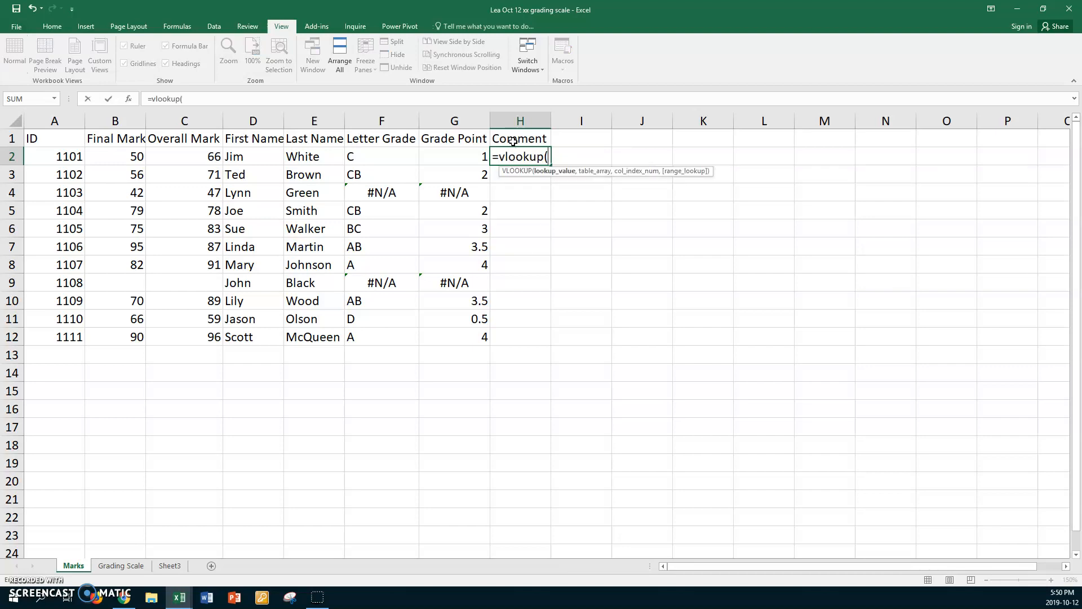
left_click(180, 154)
type(",")
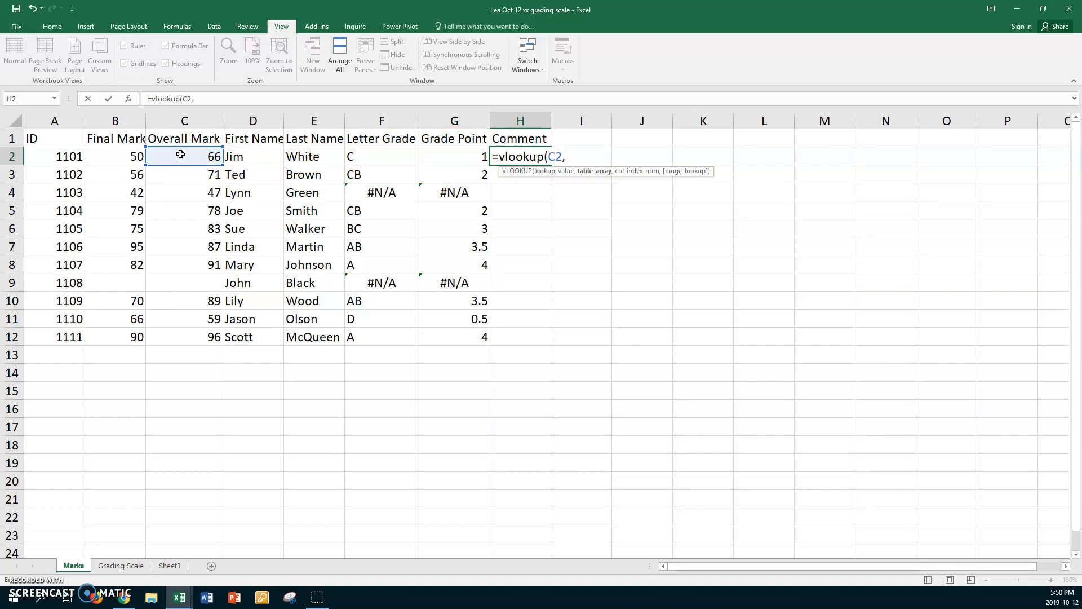
key("F3")
left_click(261, 254)
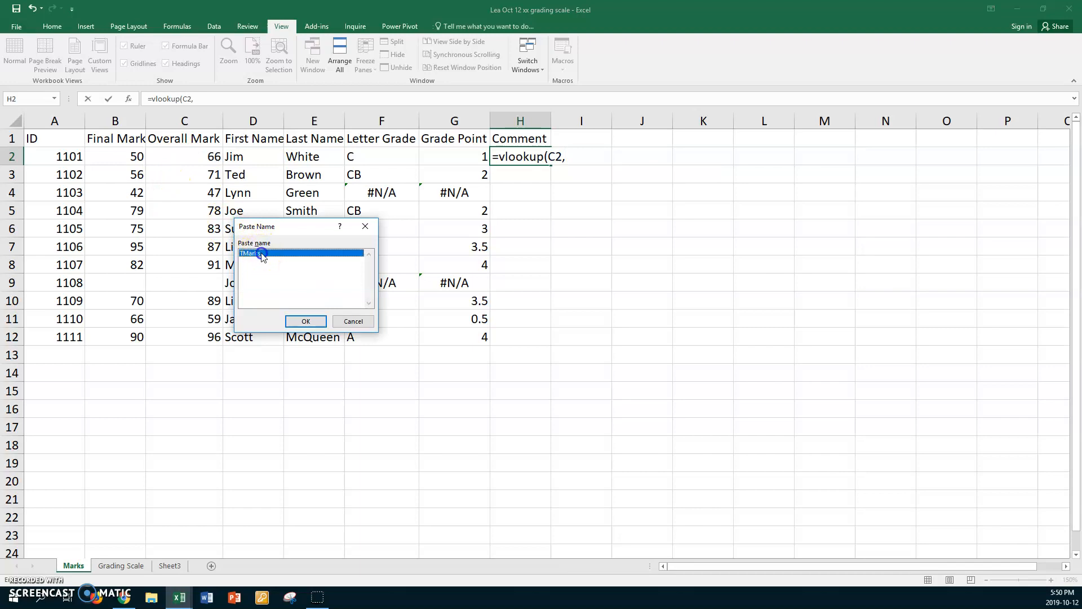
left_click(301, 320)
type(",")
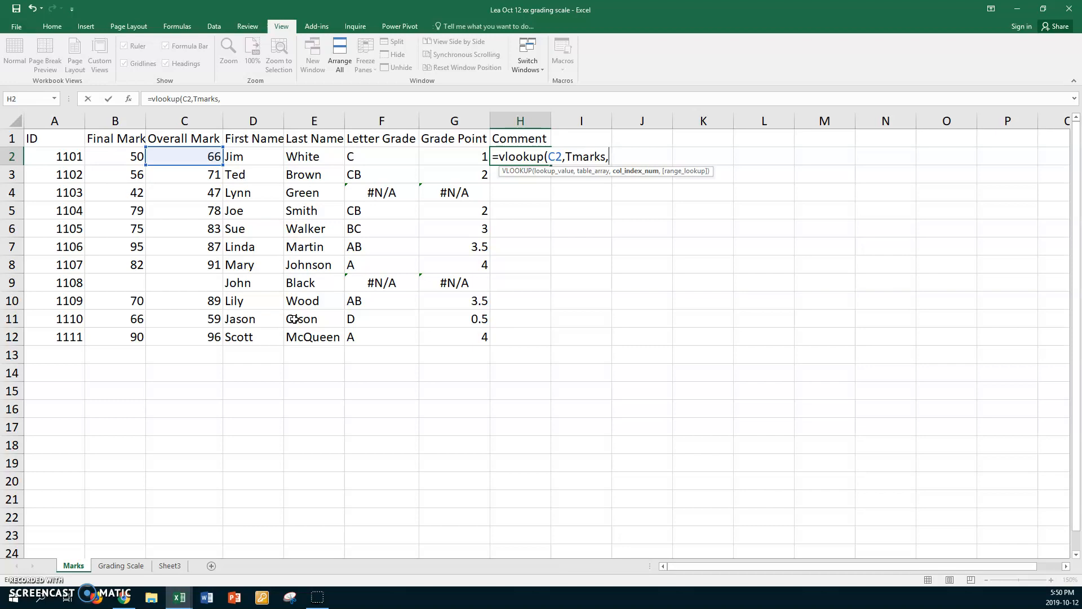
type("4,")
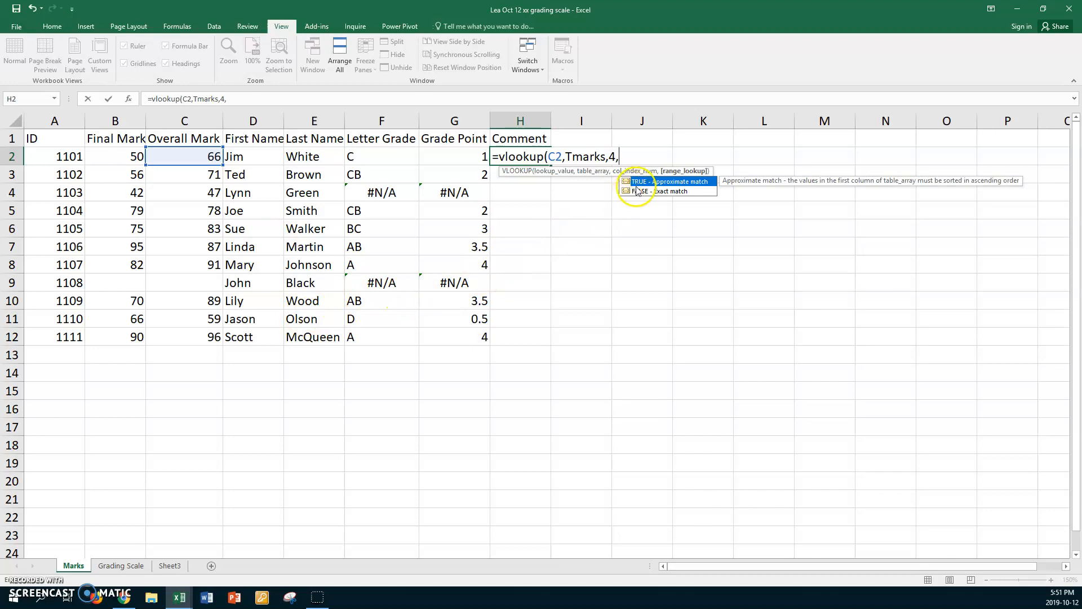
Step: Finish the H2 formula with column index 4 and approximate match TRUE, and fill it down to H12
double_click(637, 182)
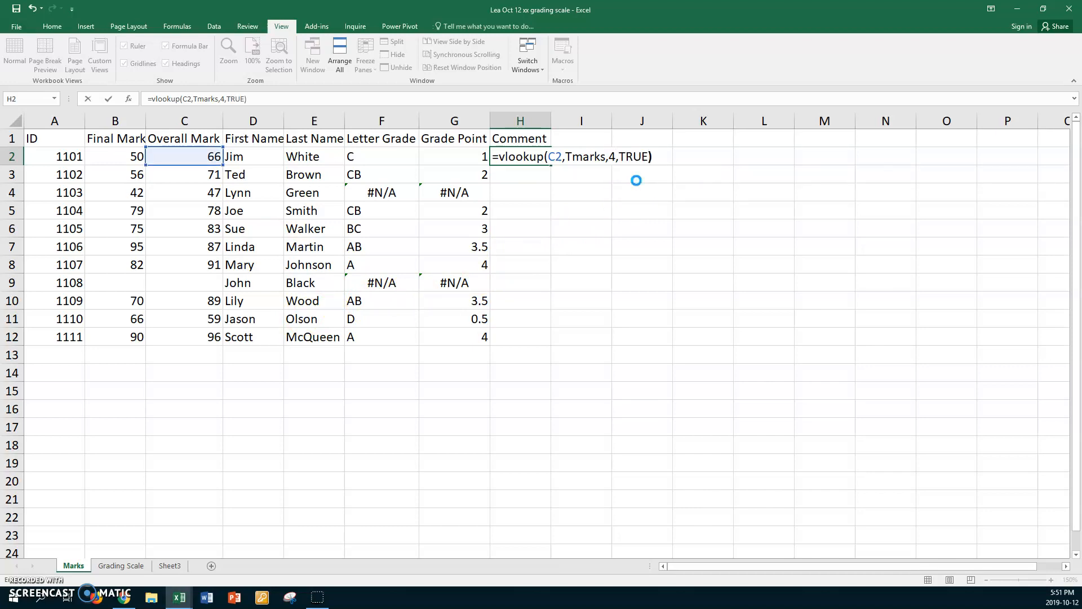
key("Return")
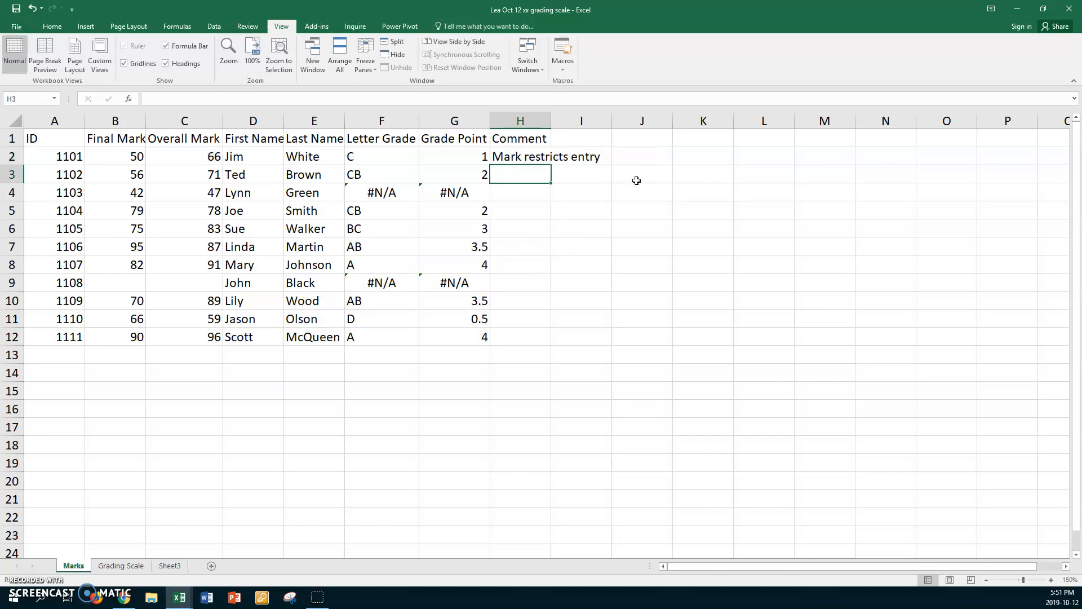
double_click(551, 120)
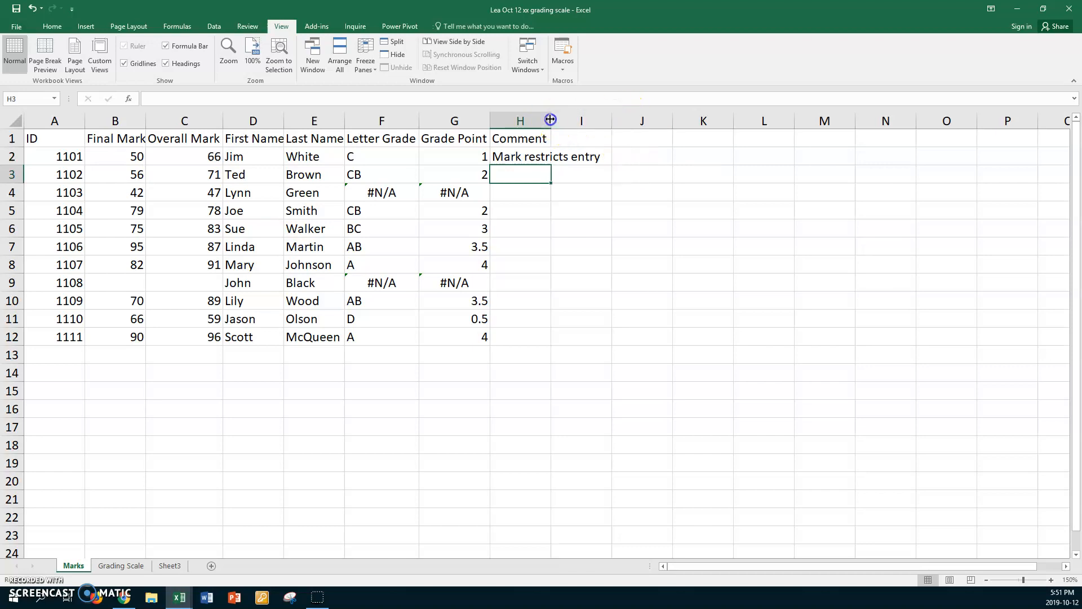
left_click(545, 156)
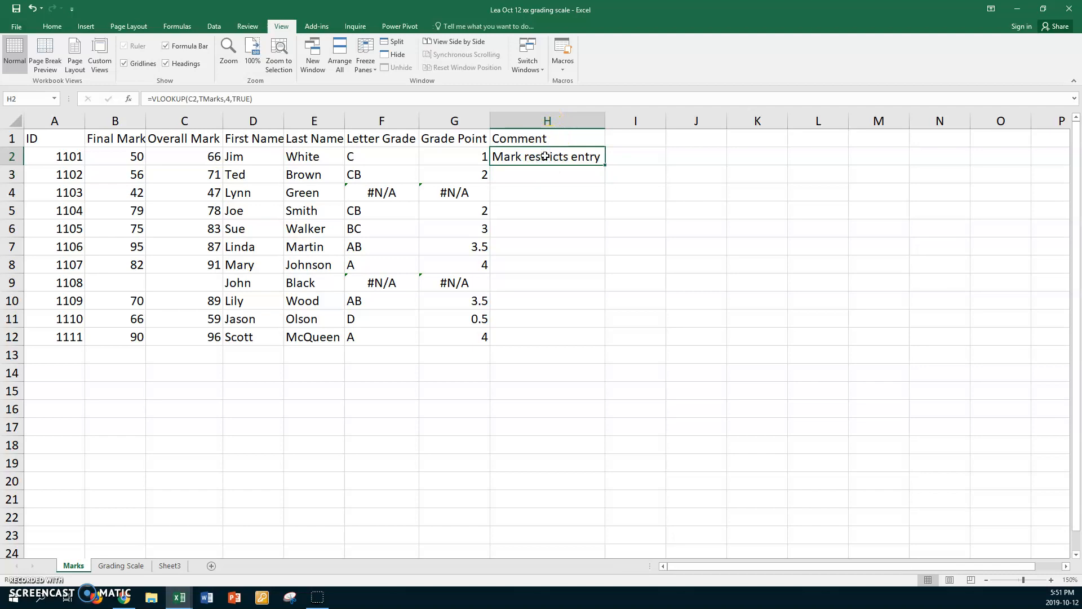
left_click_drag(604, 164, 580, 341)
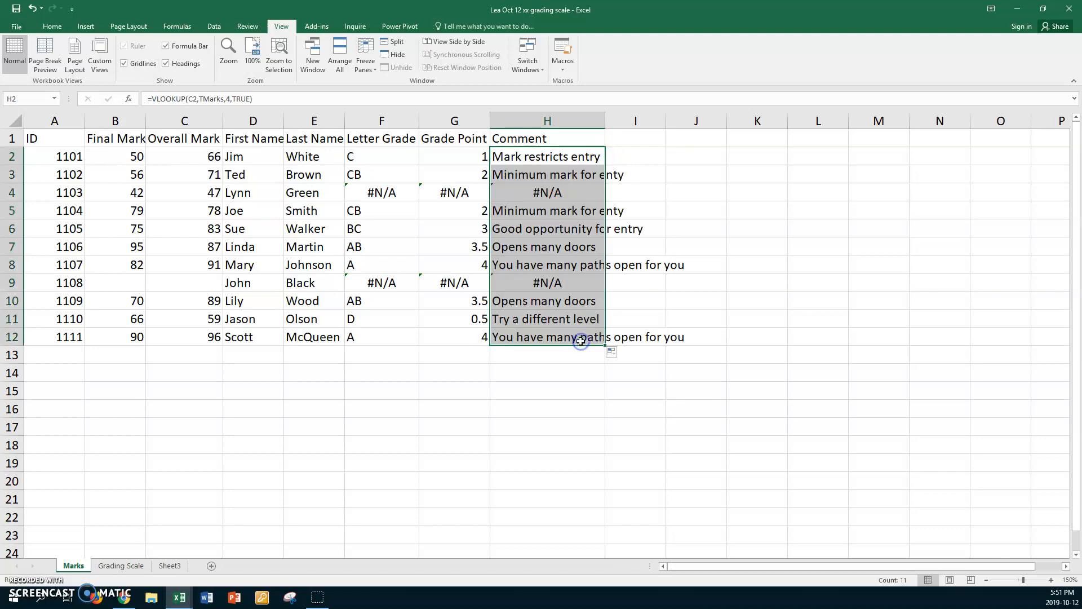
Step: Check several of the filled comments in column H and fit the column's width to the longest comment
left_click(531, 177)
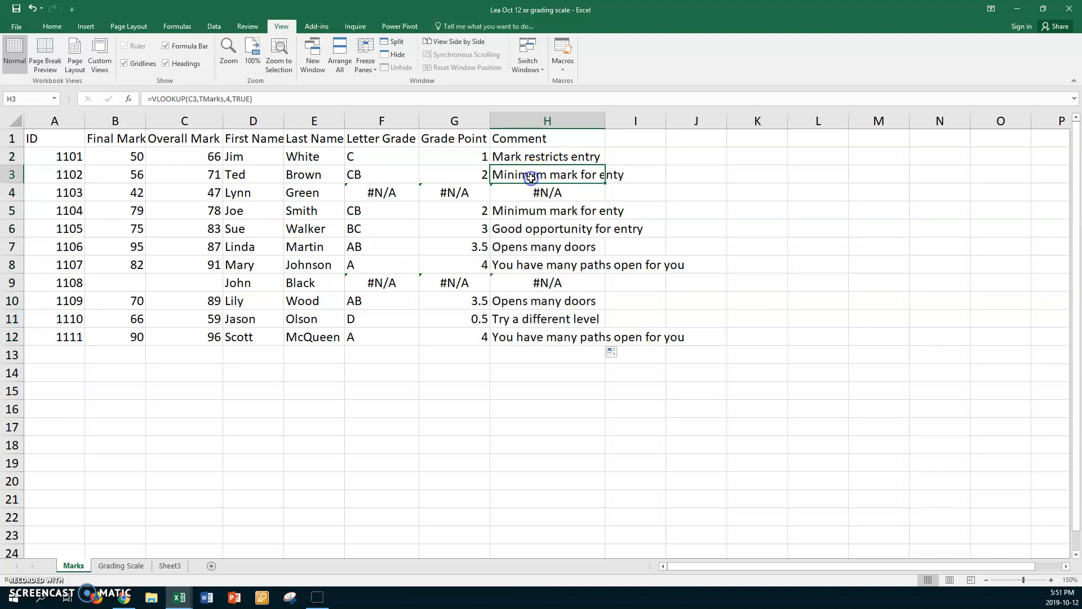
left_click(526, 210)
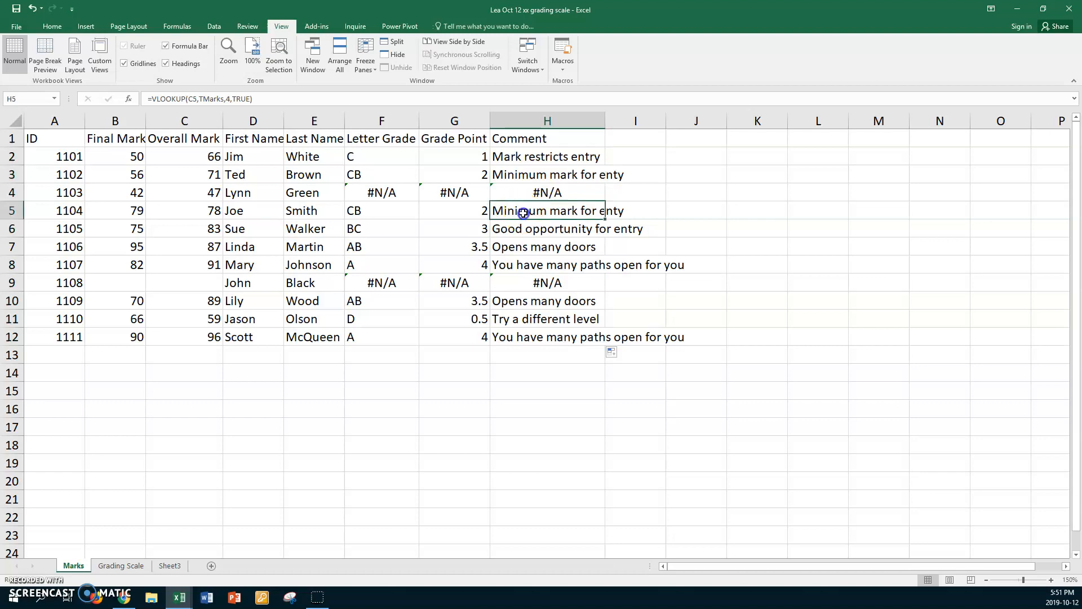
left_click(528, 249)
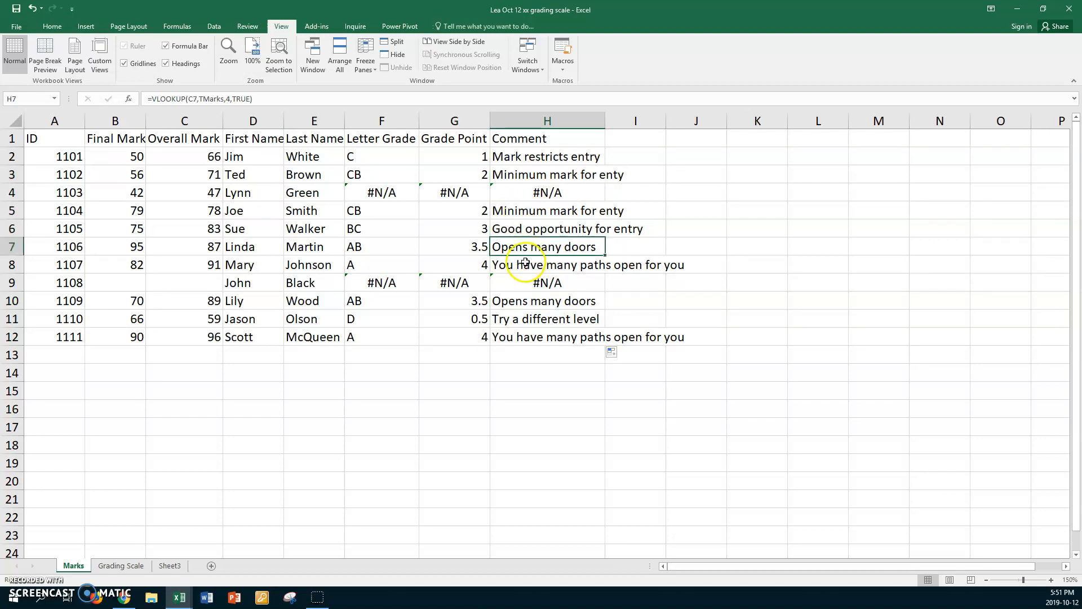
left_click(524, 264)
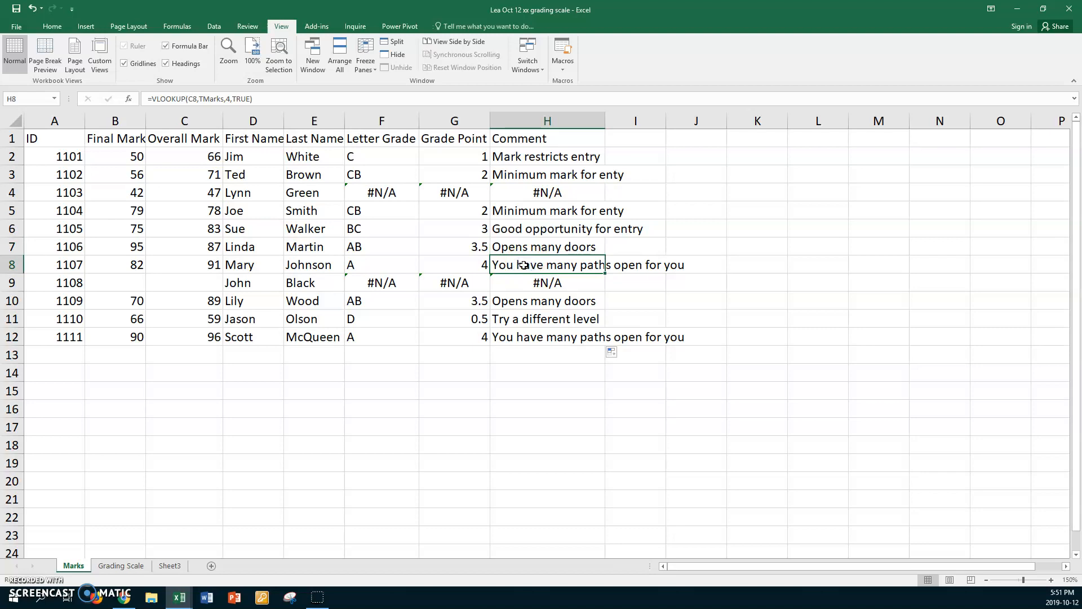
left_click(517, 317)
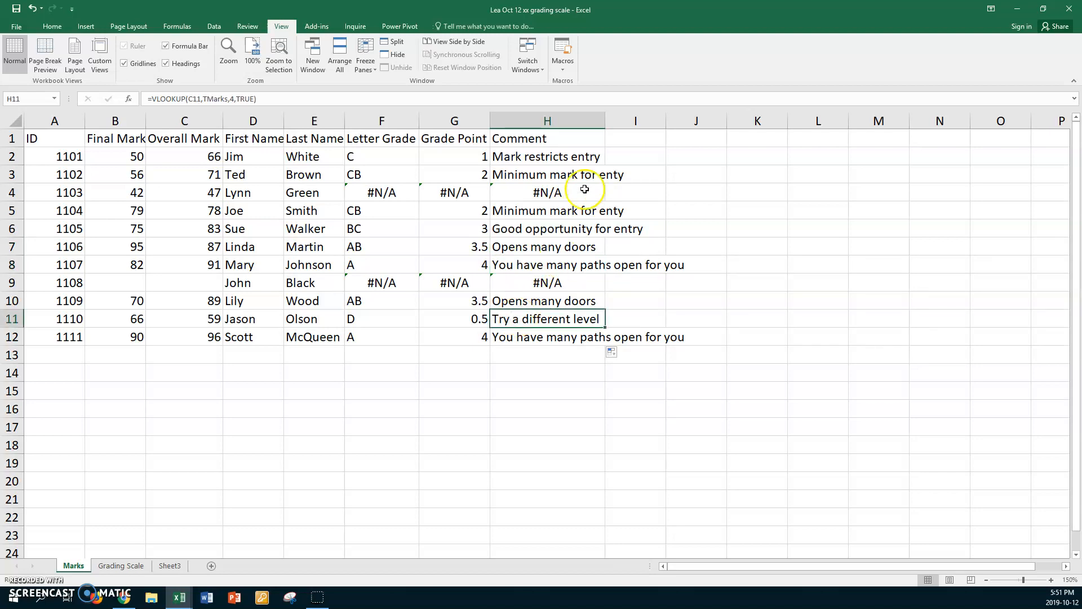
double_click(606, 118)
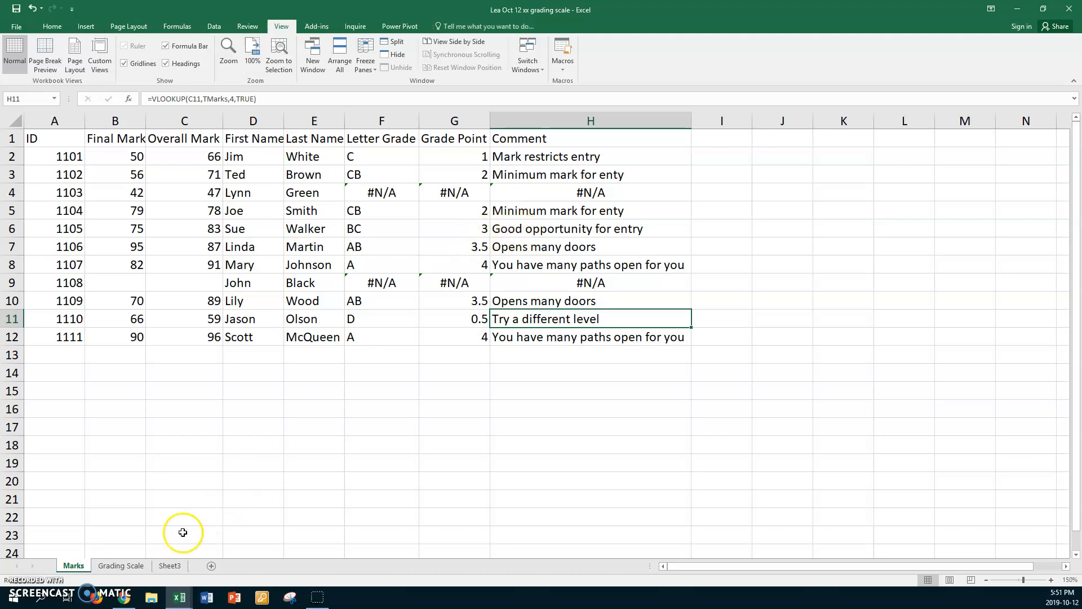
Step: Show which cells the named range TMarks covers on the Grading Scale sheet, and return to the Marks sheet
left_click(140, 568)
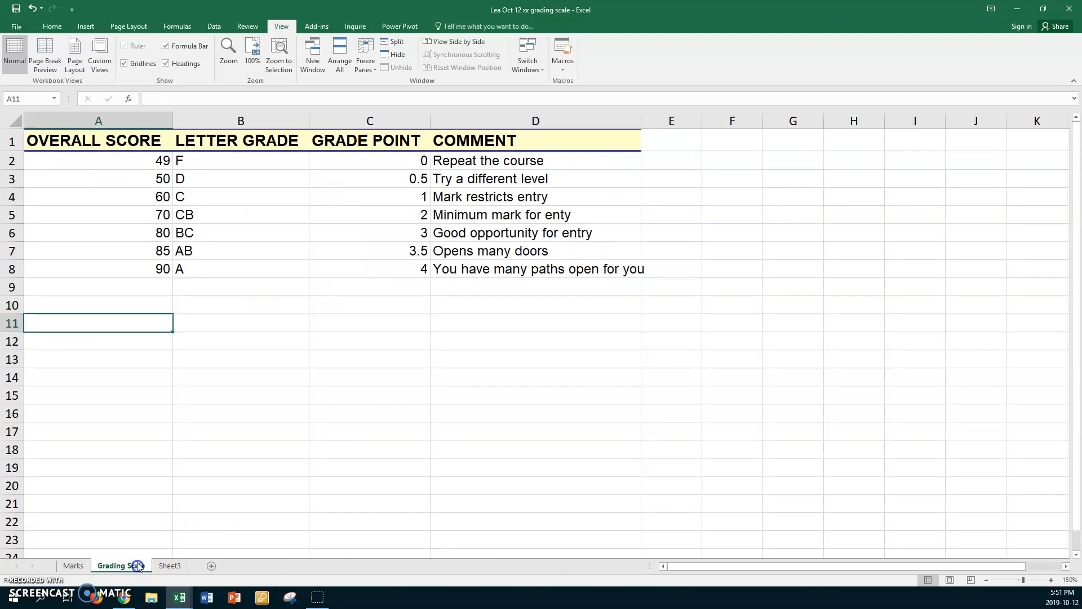
left_click(265, 181)
left_click(54, 98)
left_click(34, 112)
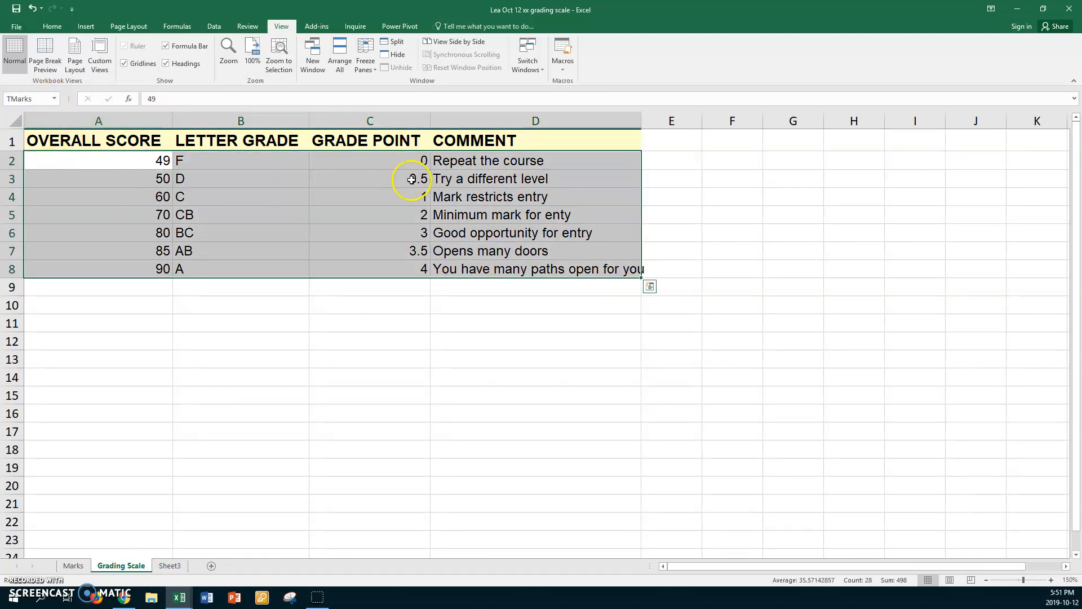
left_click(273, 289)
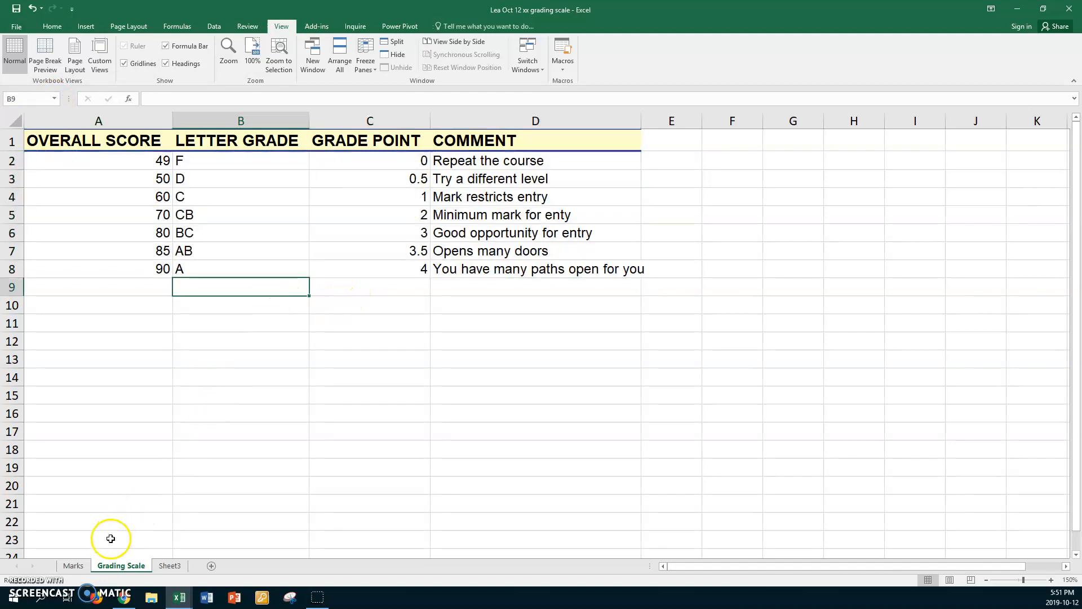
left_click(75, 565)
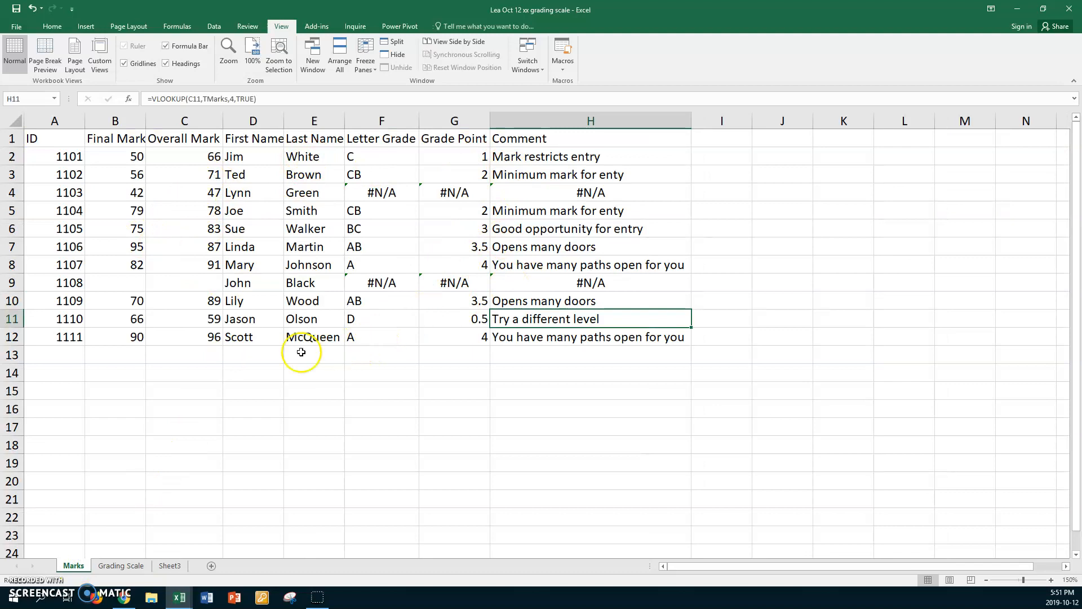
left_click(264, 357)
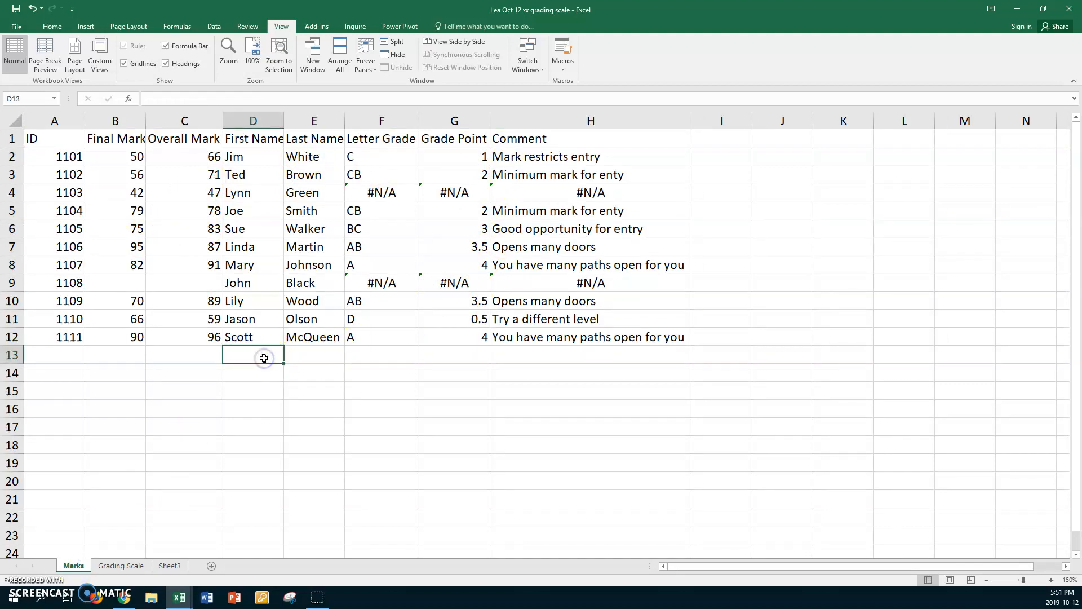